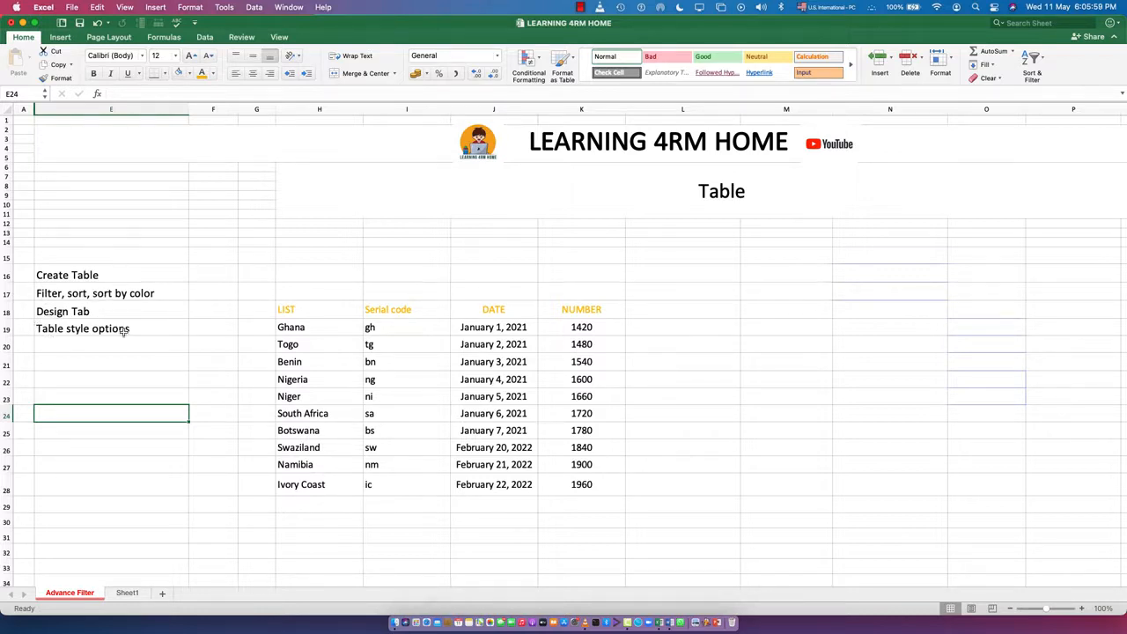
click(702, 430)
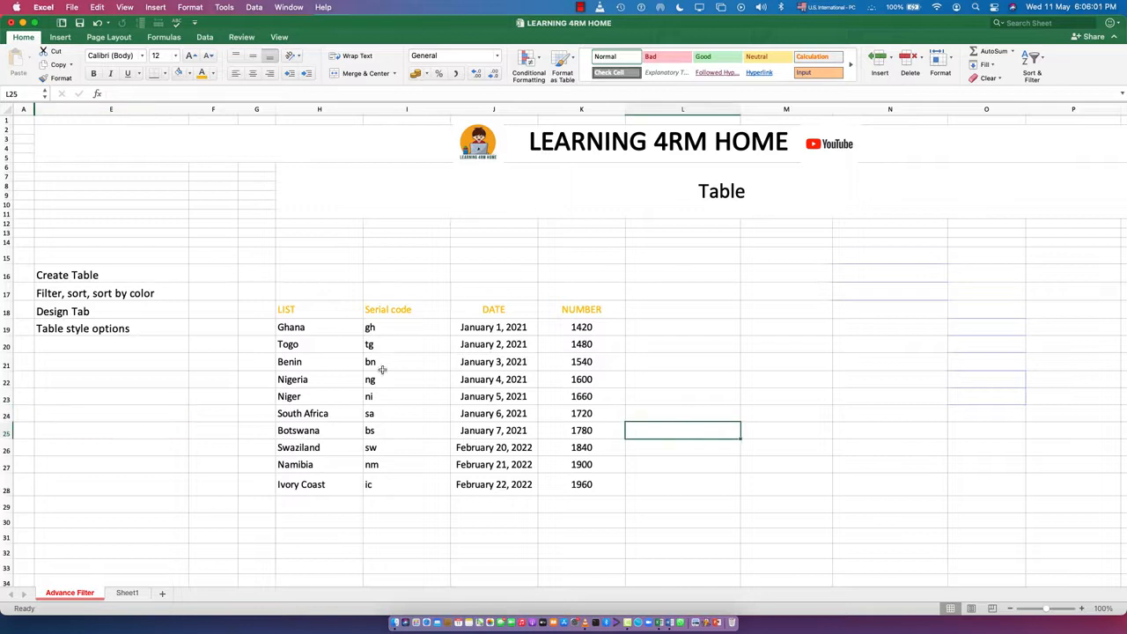
click(293, 310)
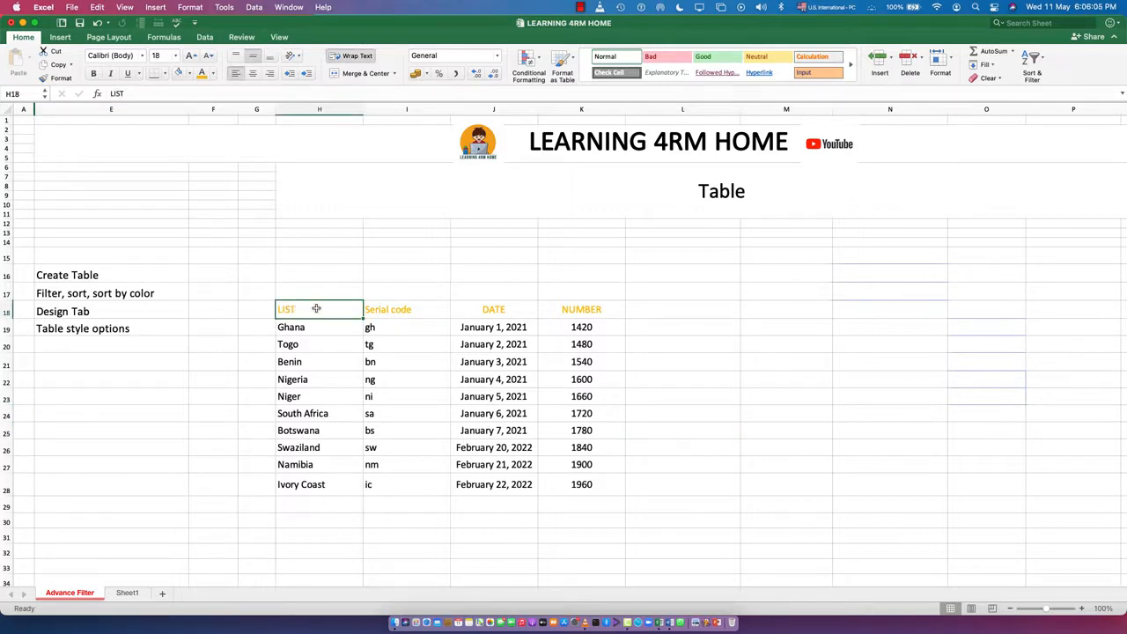
click(386, 309)
click(493, 312)
click(581, 310)
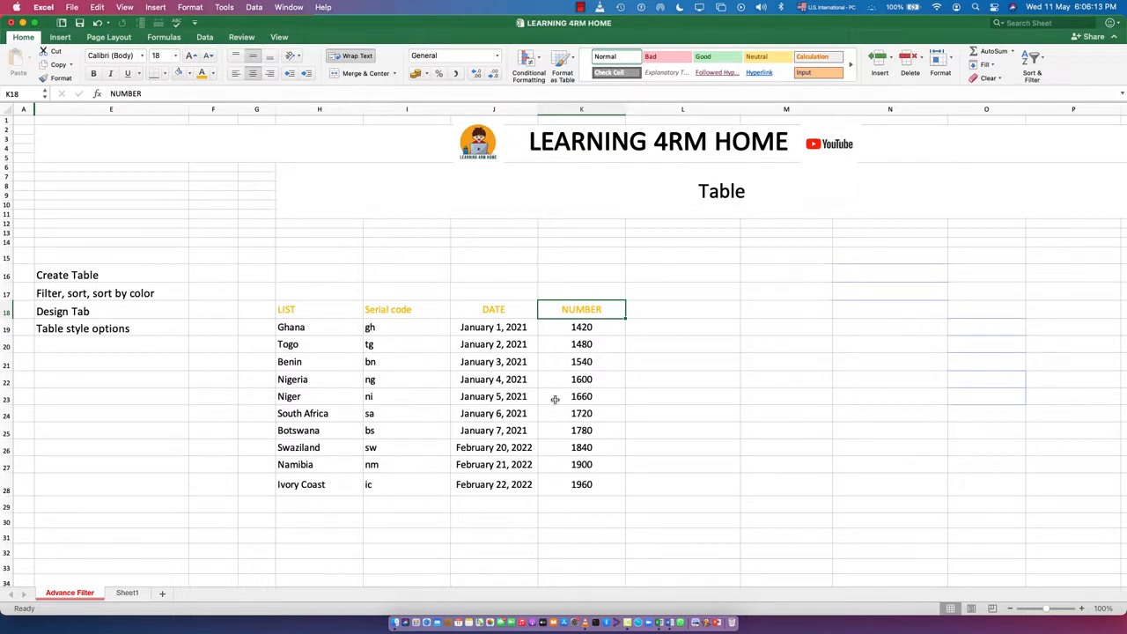
Append the shortcut text "CTRL + T" to the "Create Table" note in cell E16.
click(119, 274)
double_click(119, 275)
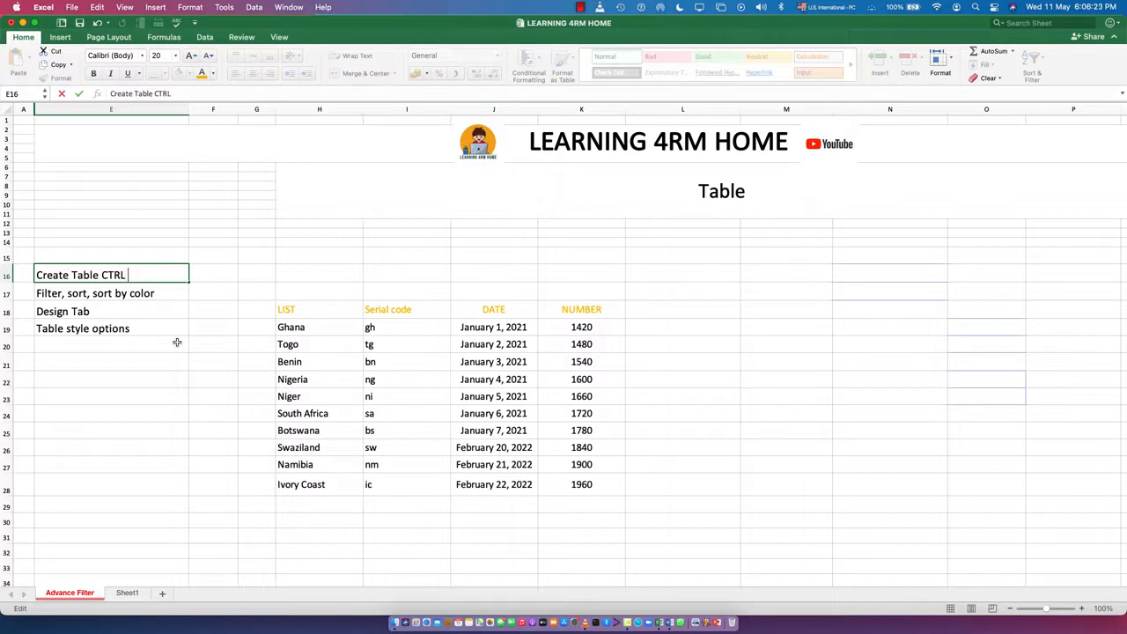
text(CTRL + T)
Convert the data range H18:K28 into a table with headers, and undo the conversion.
click(427, 397)
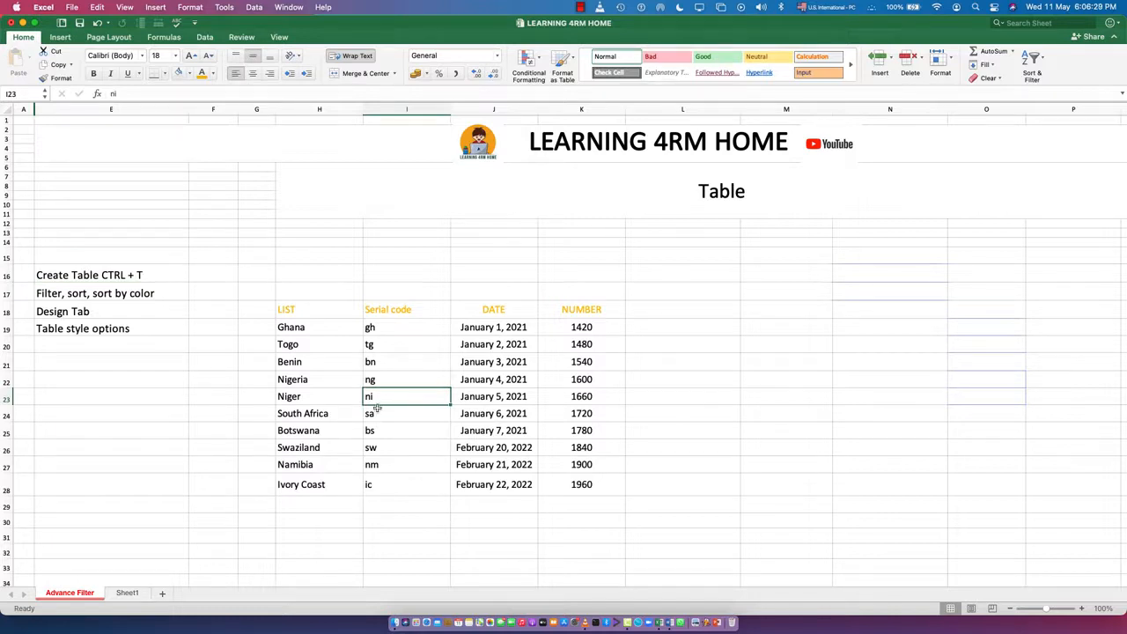
key(ctrl+t)
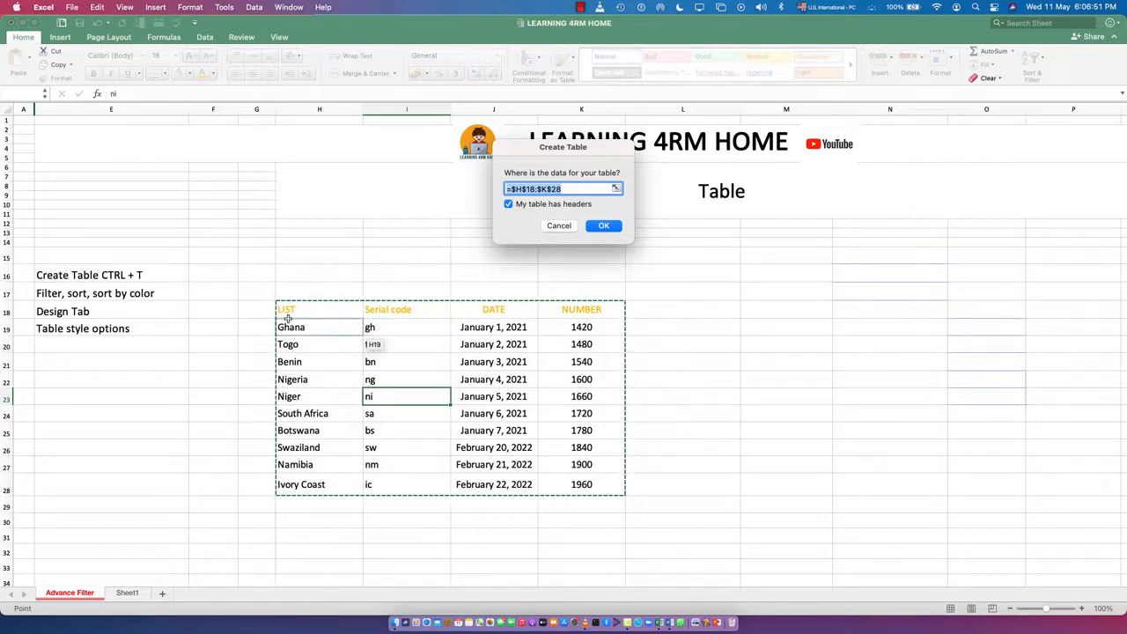
click(609, 227)
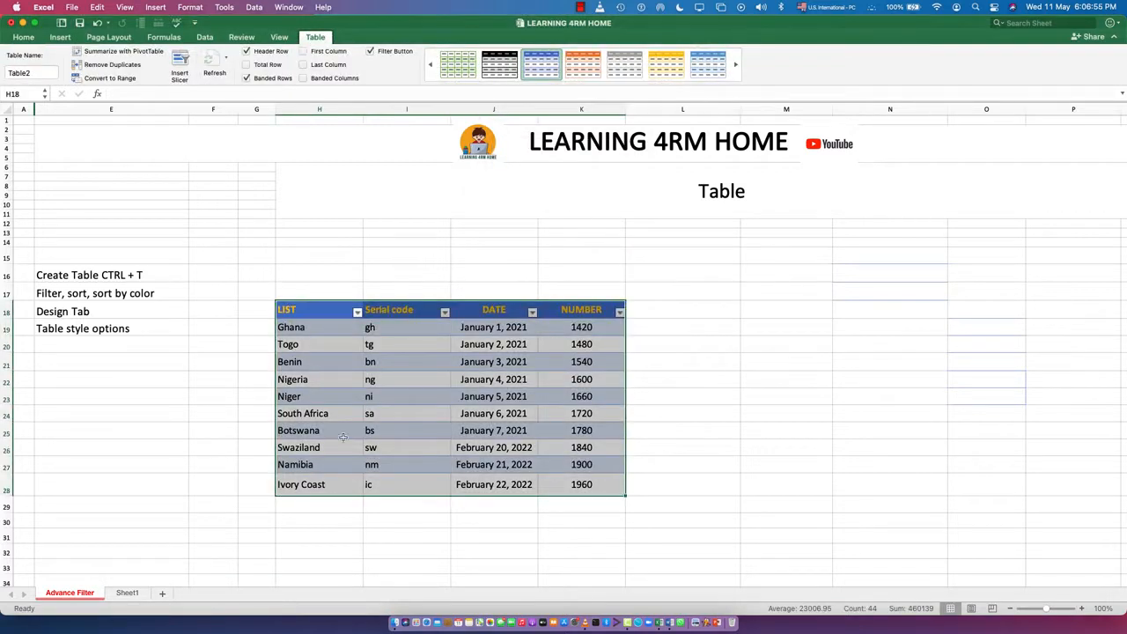
click(678, 467)
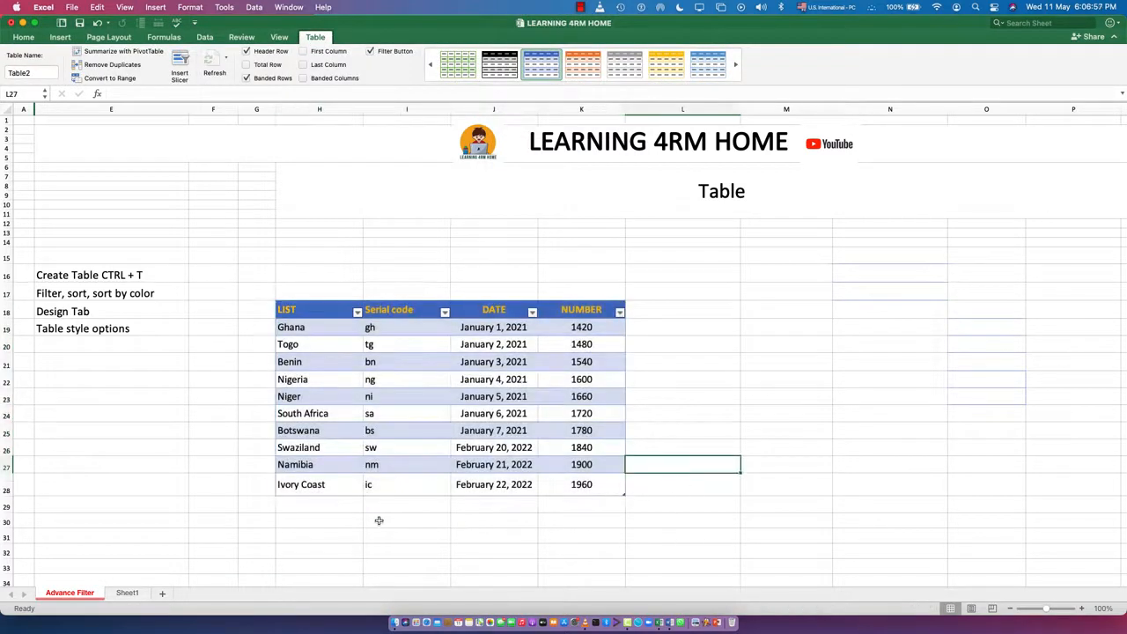
key(super+z)
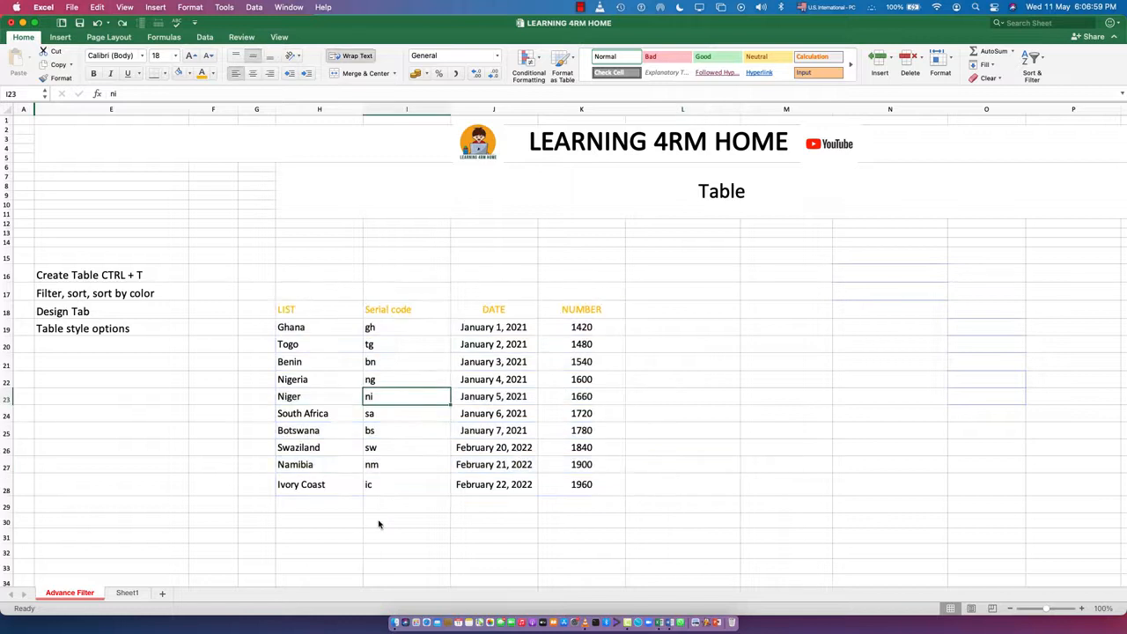
click(430, 507)
click(396, 390)
key(super+F3)
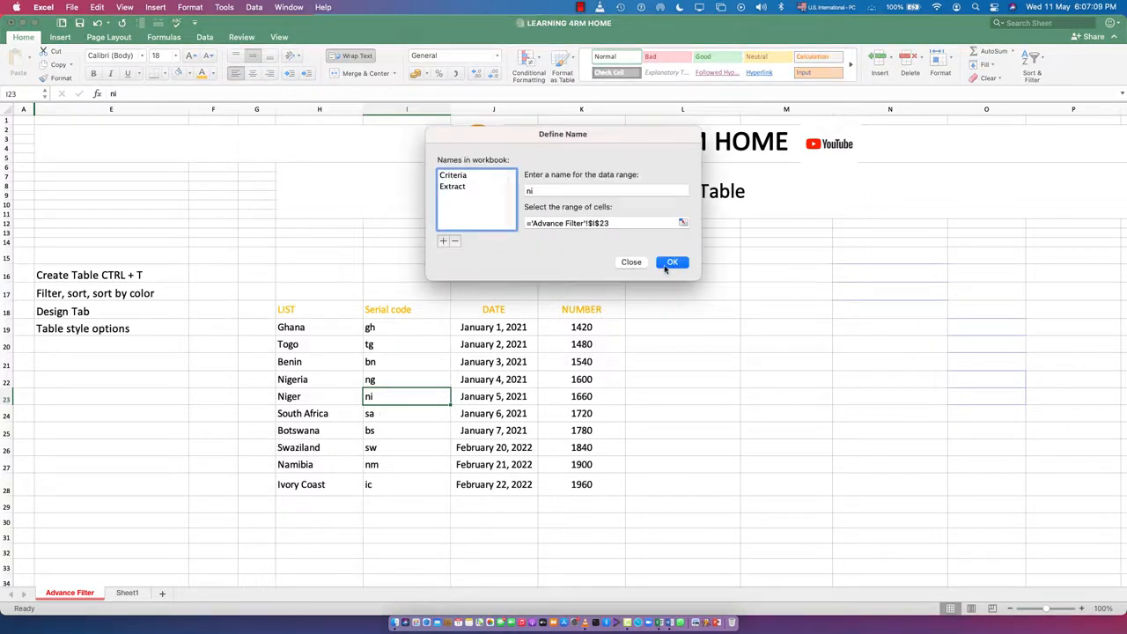
click(635, 263)
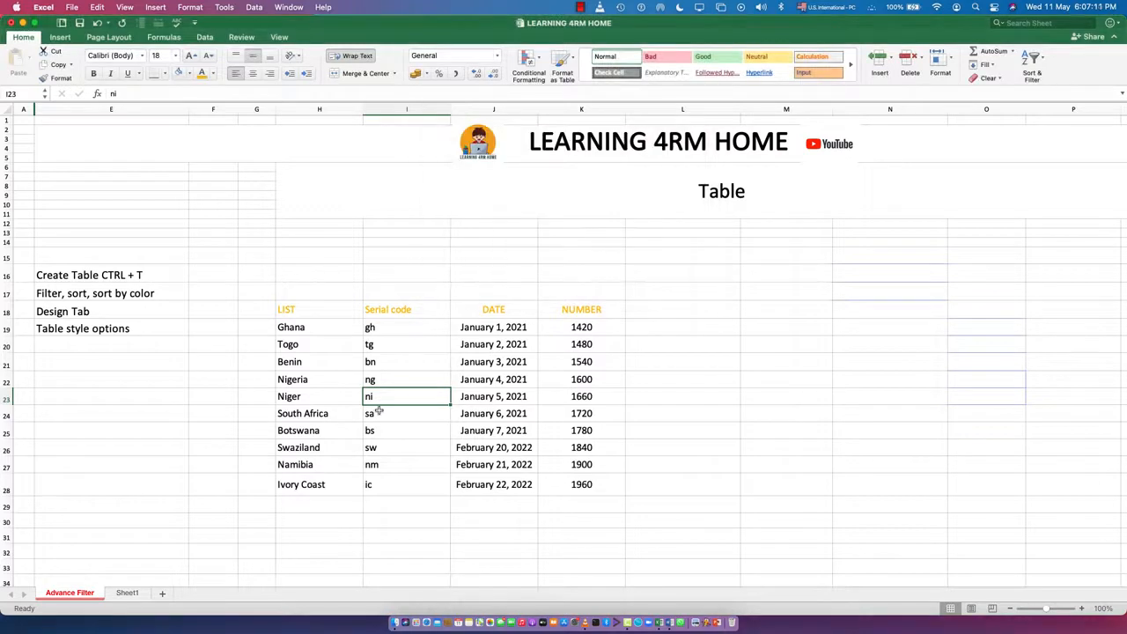
Create the table with headers from H18:K28 once more and undo it.
key(ctrl+t)
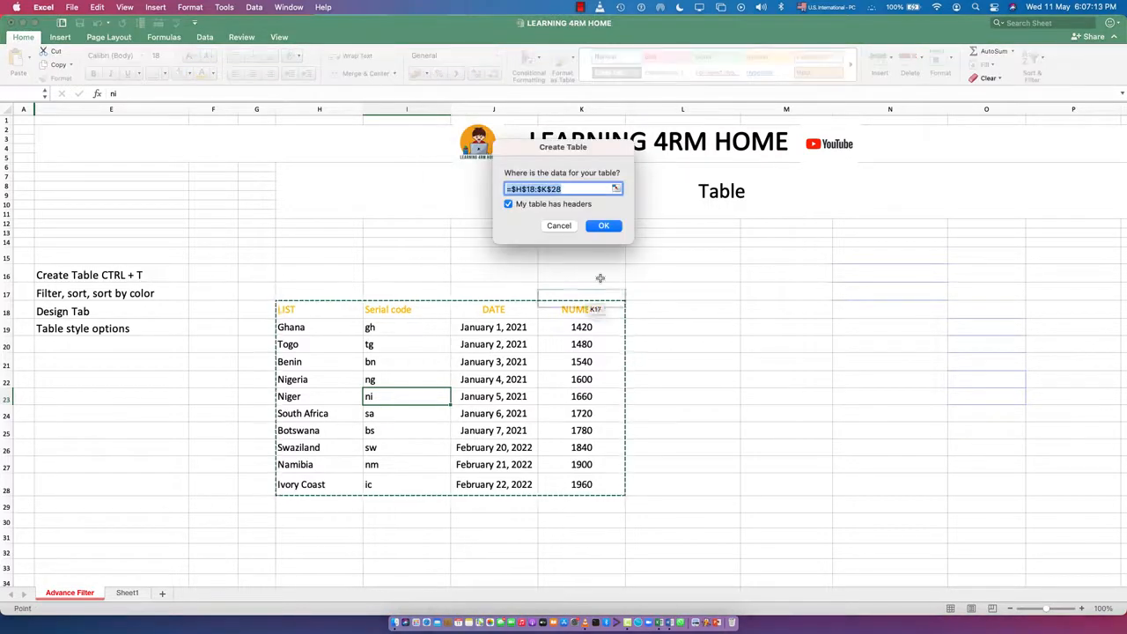
click(604, 226)
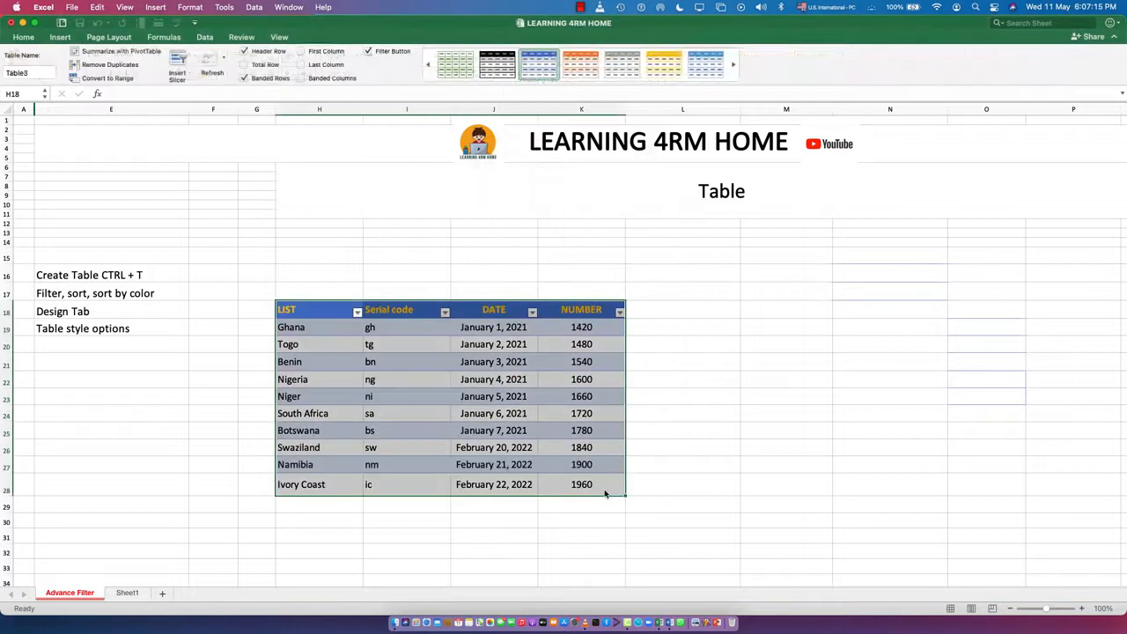
key(super+z)
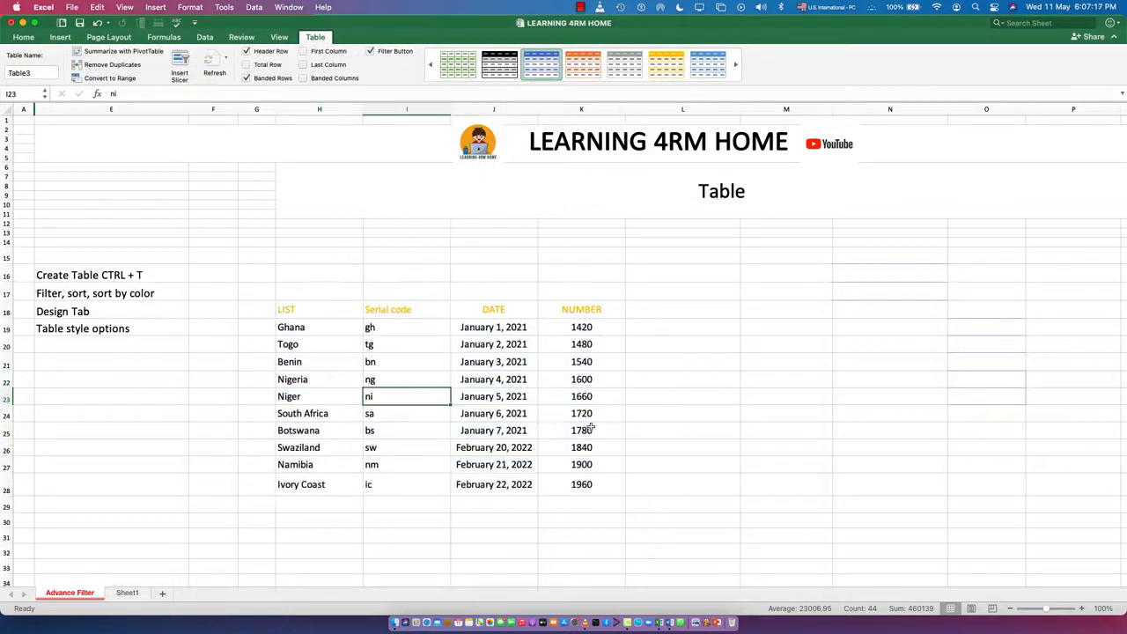
Insert a table with headers over the country list in H18:K28 and deselect it.
click(445, 534)
click(395, 392)
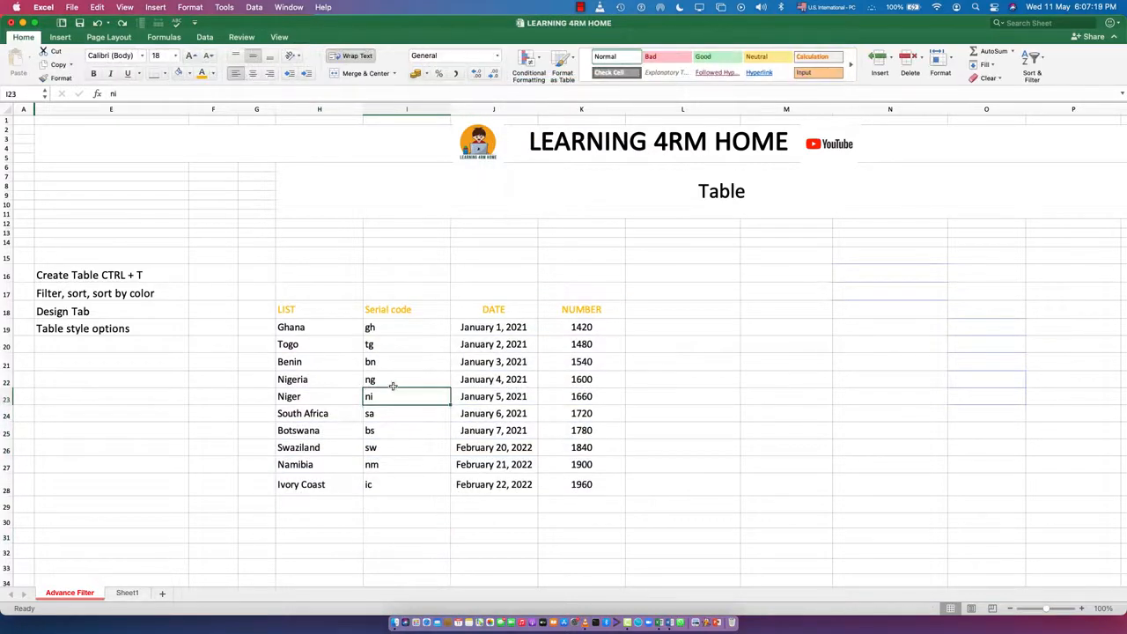
click(62, 39)
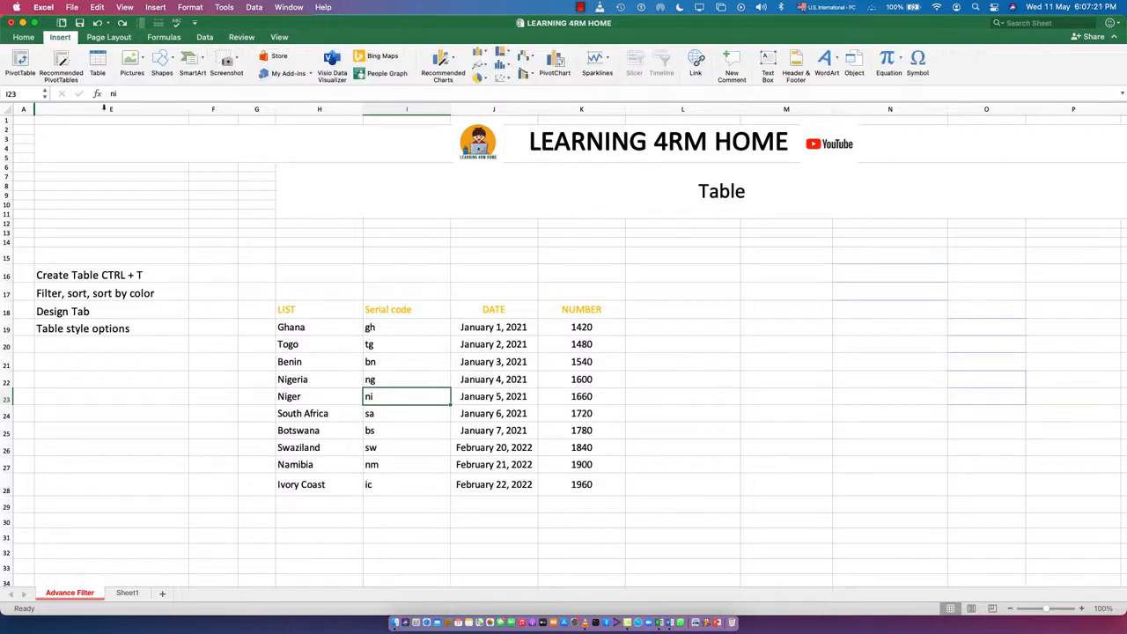
click(98, 60)
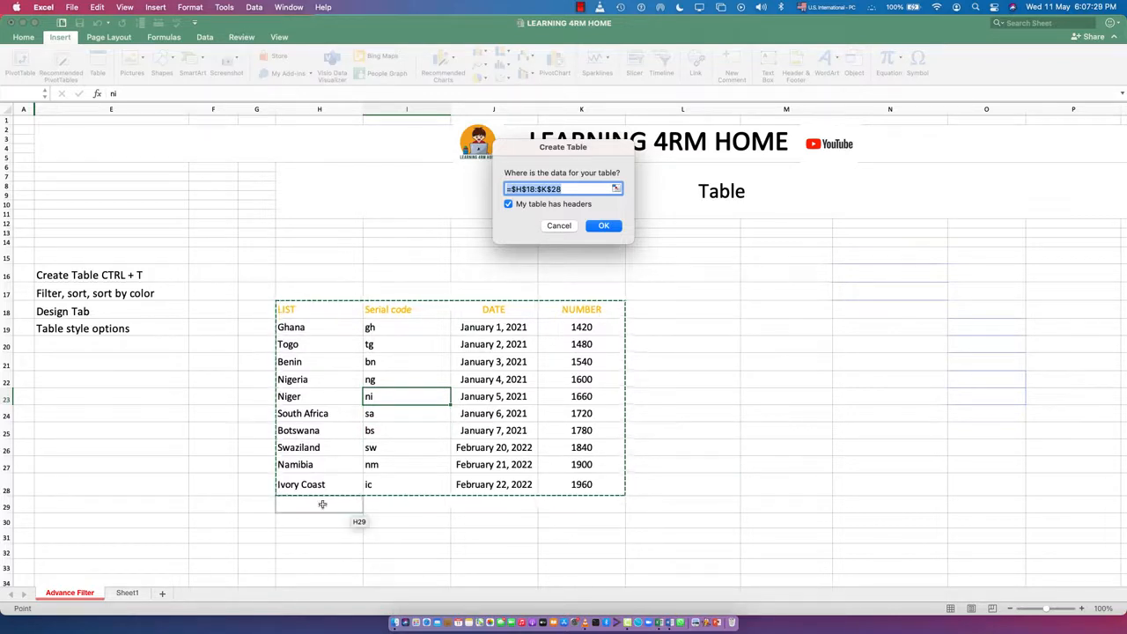
click(603, 227)
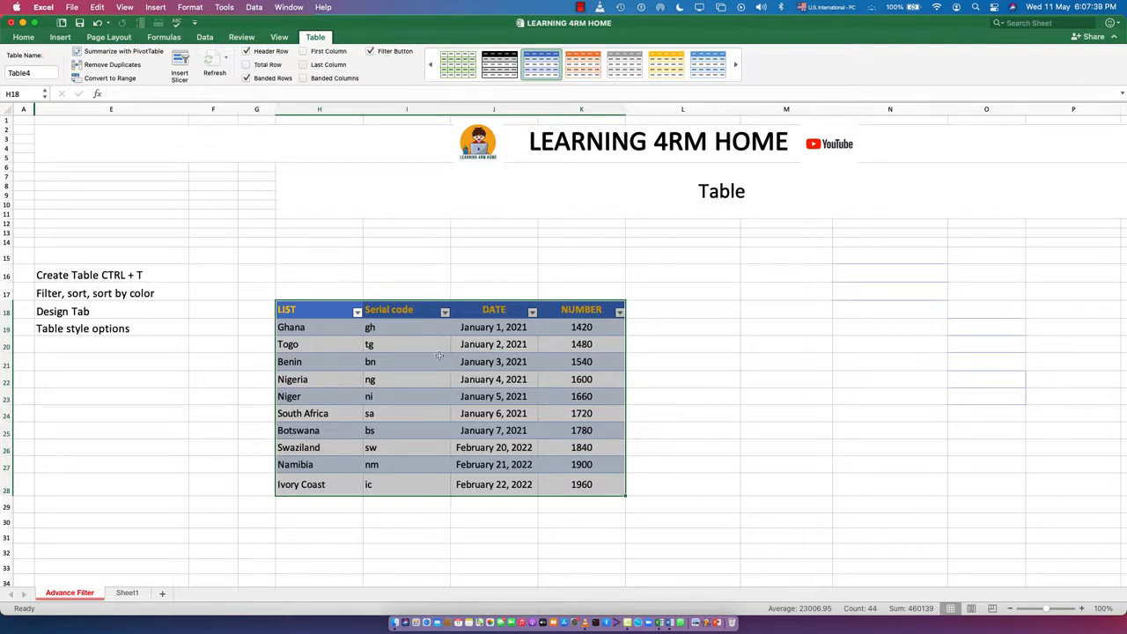
click(98, 349)
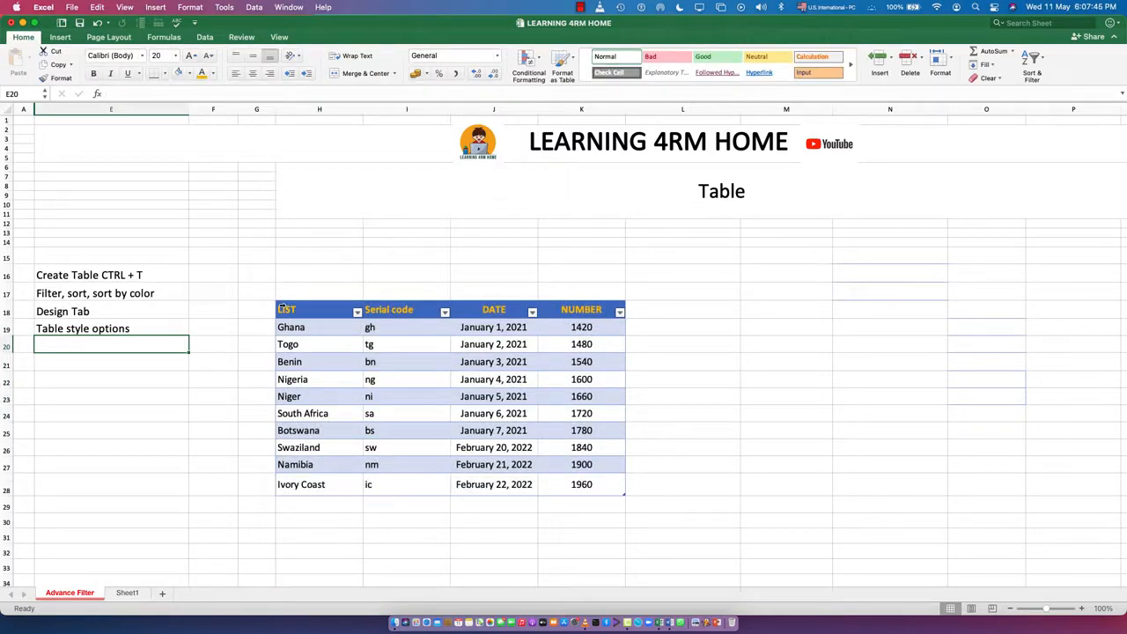
Sort the table by the LIST column in ascending order.
click(357, 312)
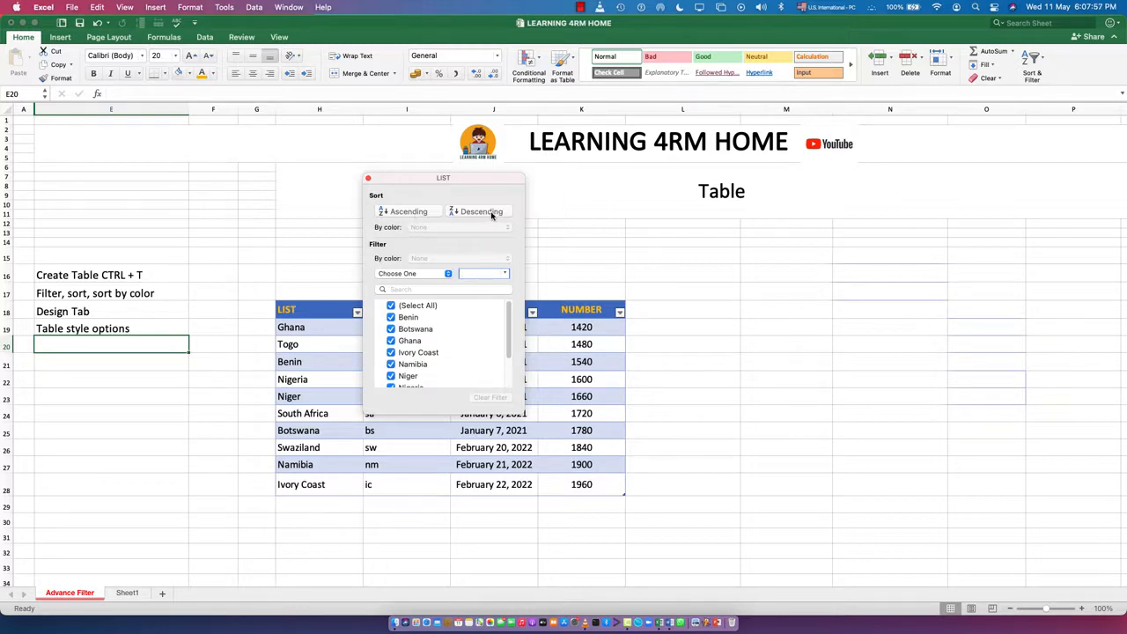
click(399, 213)
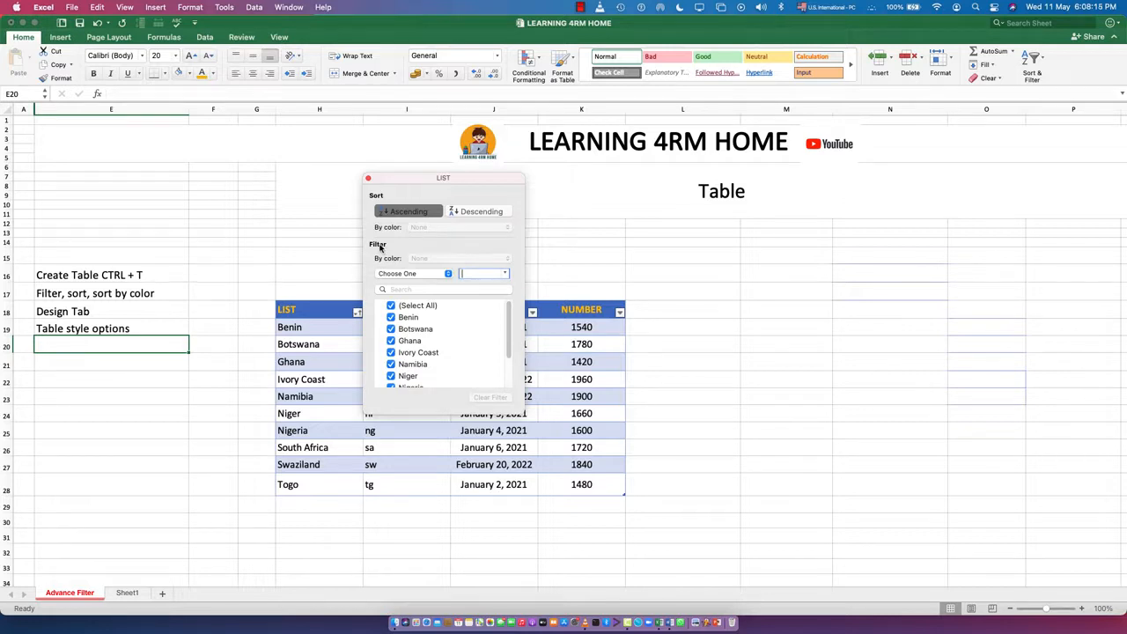
Filter the LIST column to entries that contain Ghana, and clear the filter.
click(419, 274)
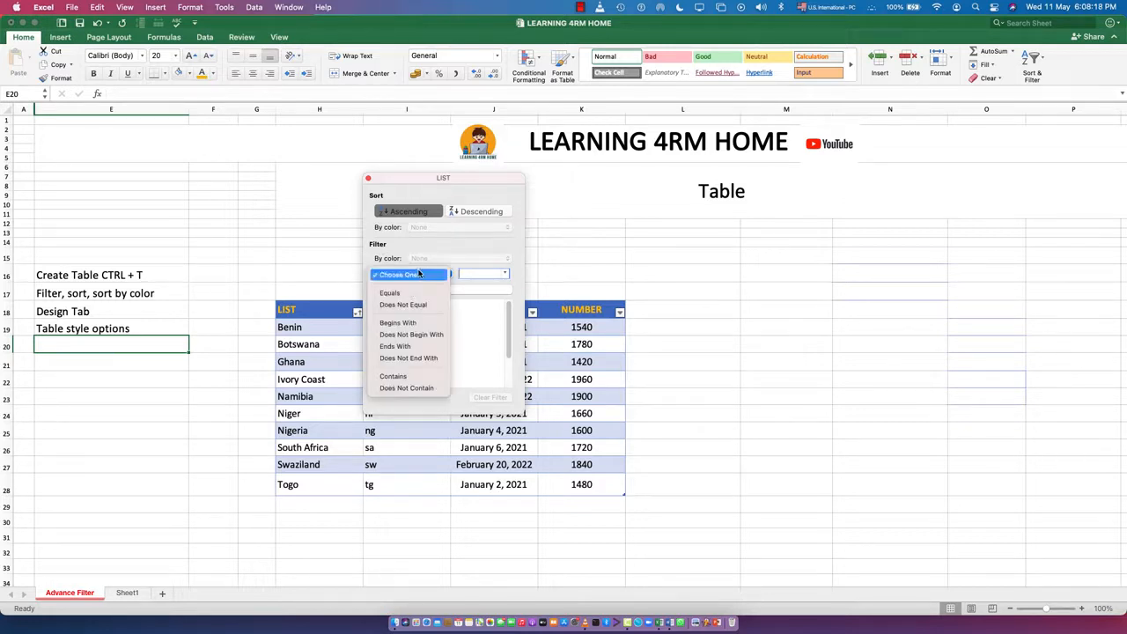
click(395, 376)
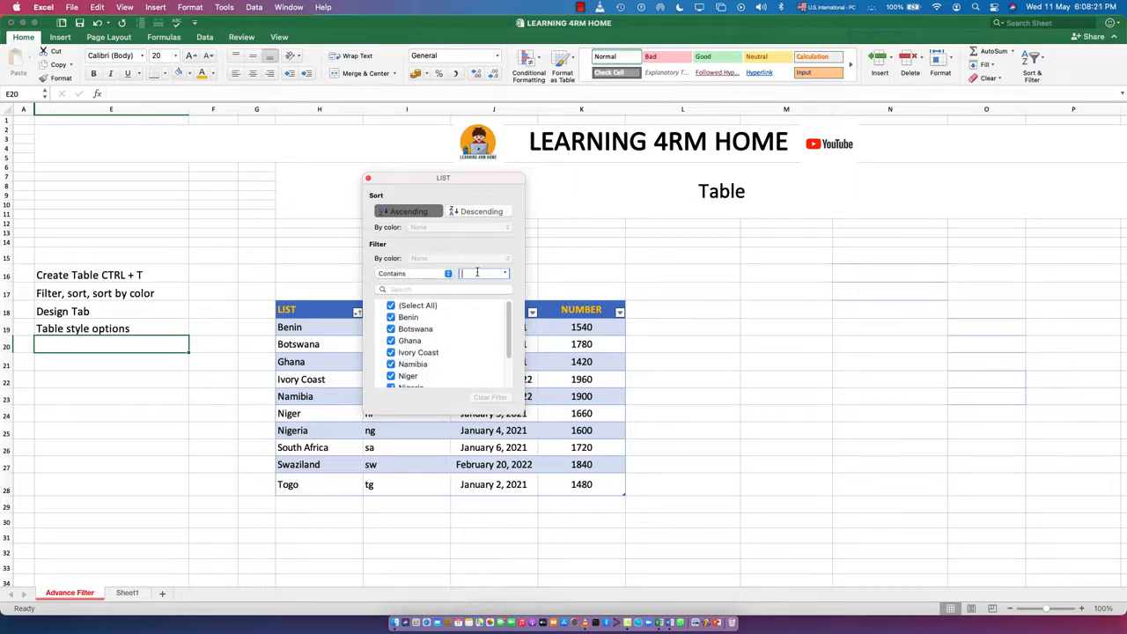
click(507, 274)
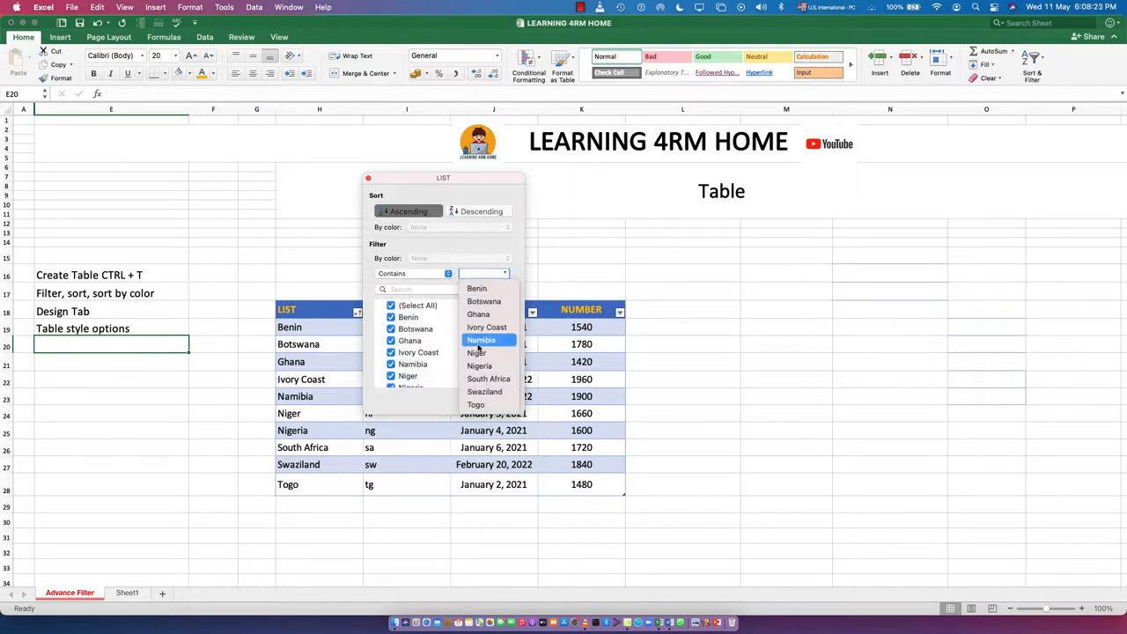
click(477, 315)
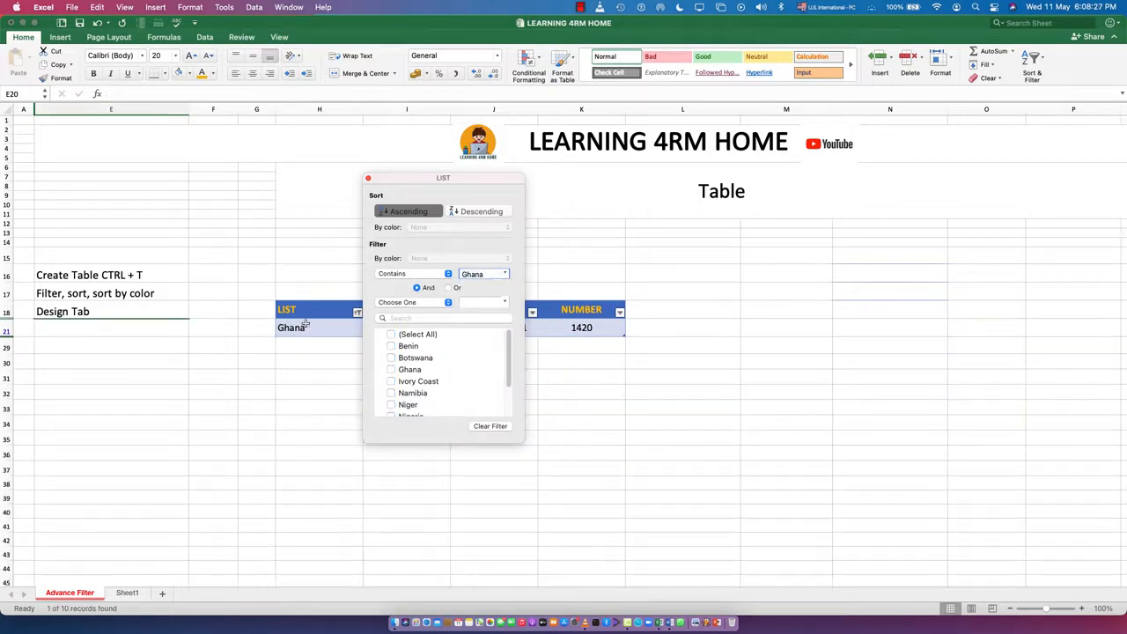
click(418, 303)
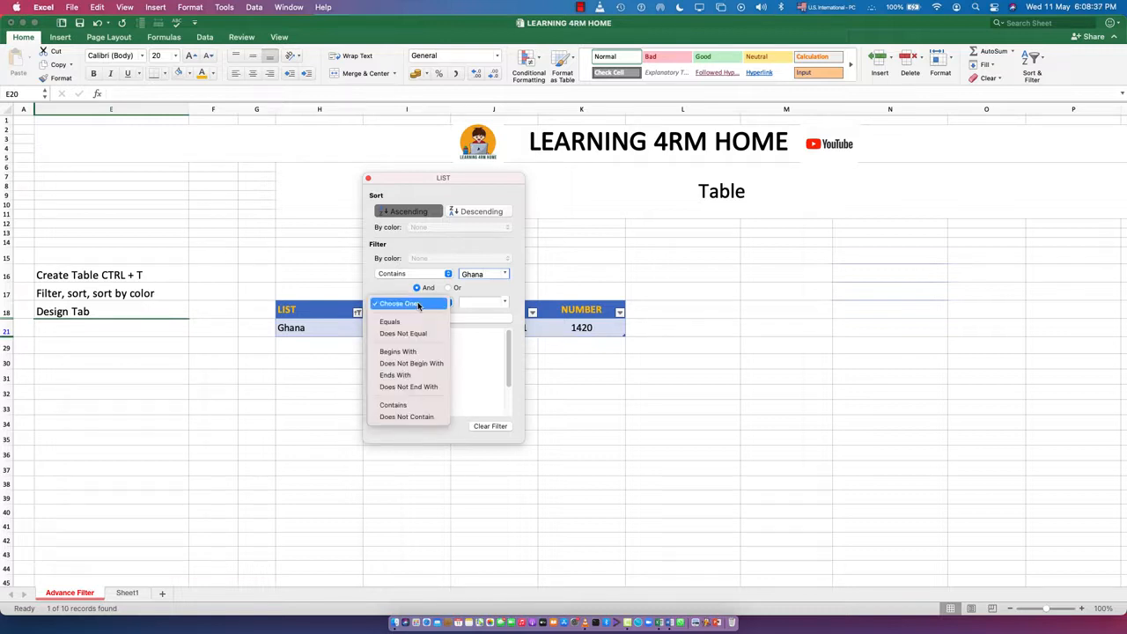
click(491, 403)
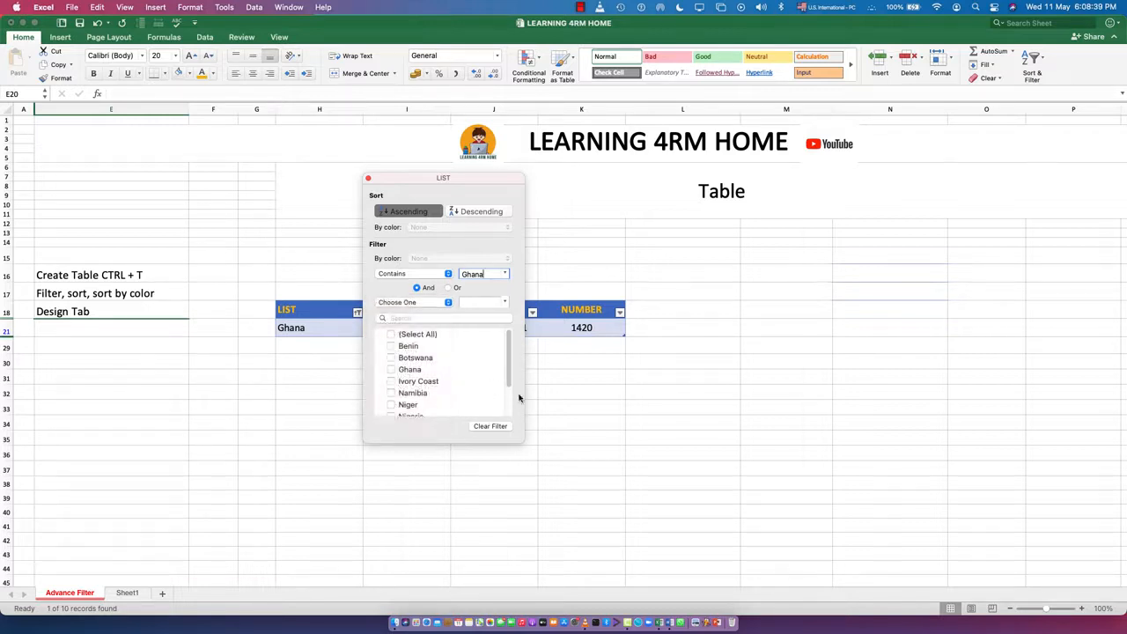
click(483, 424)
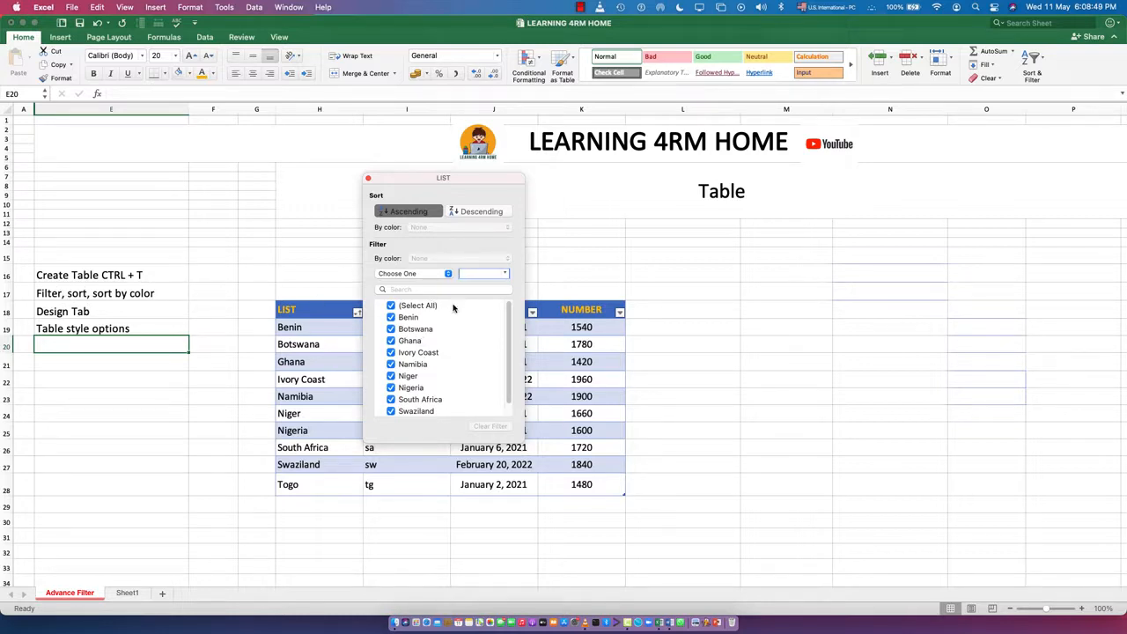
click(434, 274)
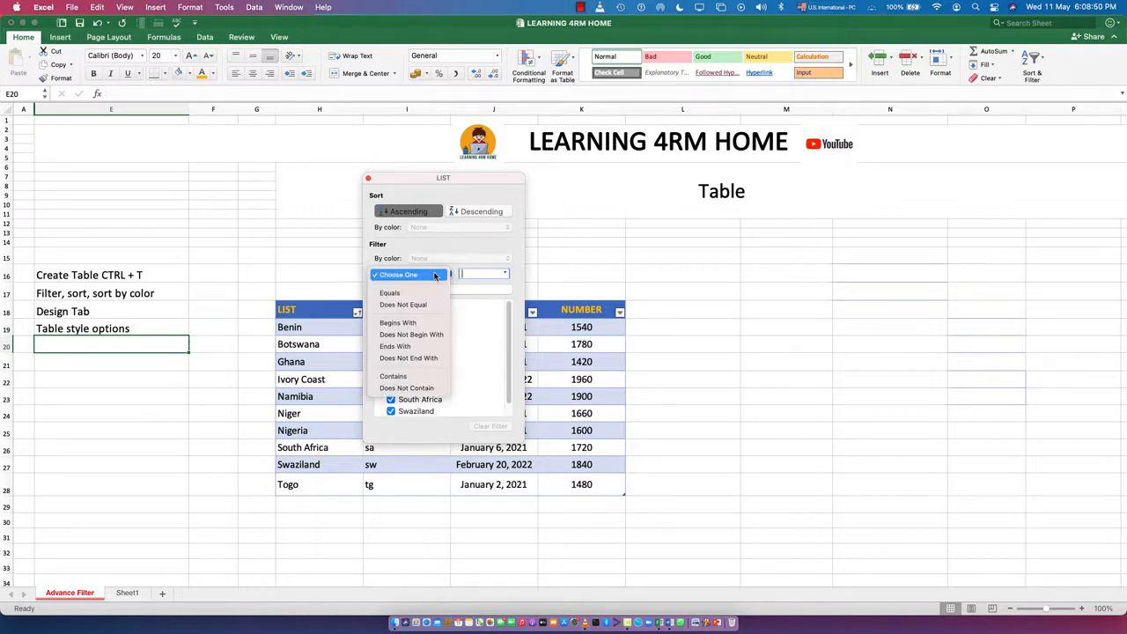
click(404, 305)
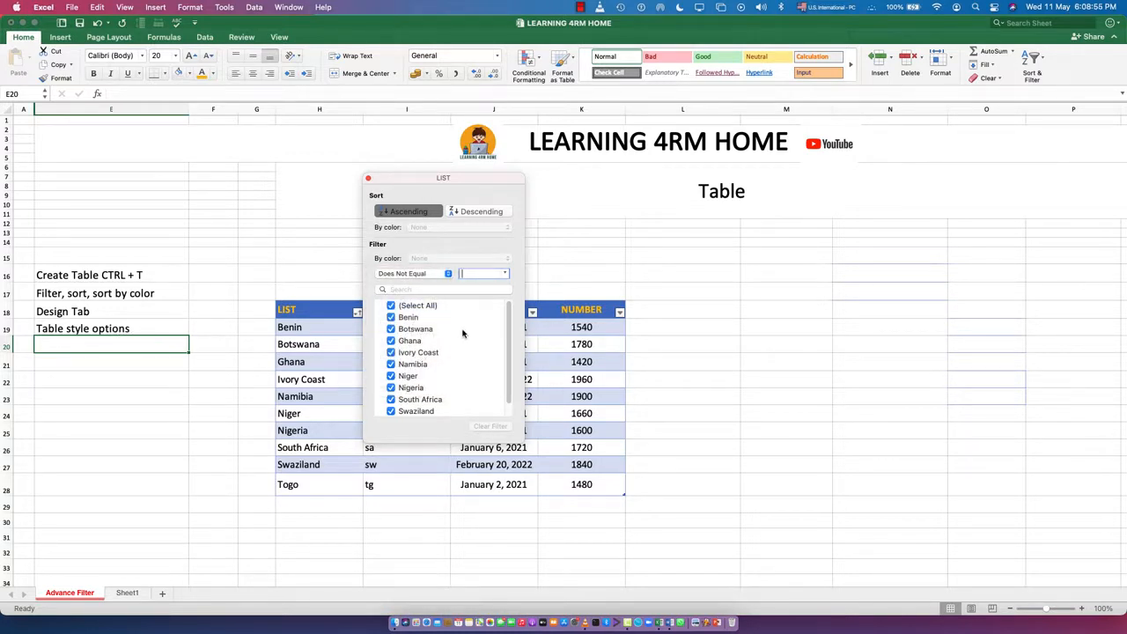
click(368, 179)
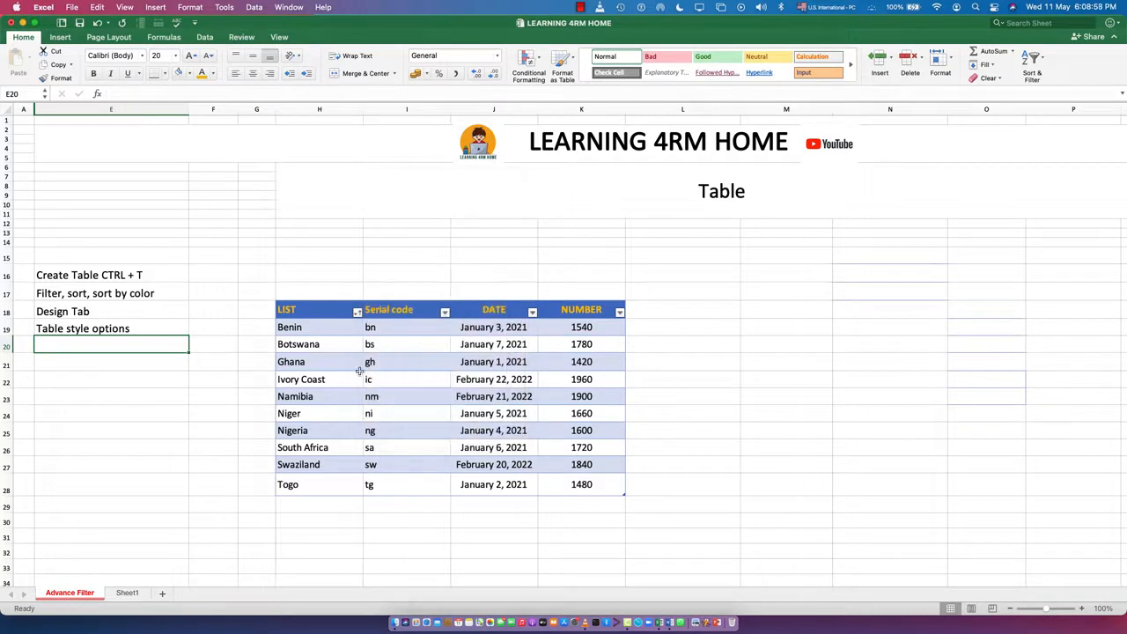
Turn the table's header filter buttons off and back on.
click(403, 385)
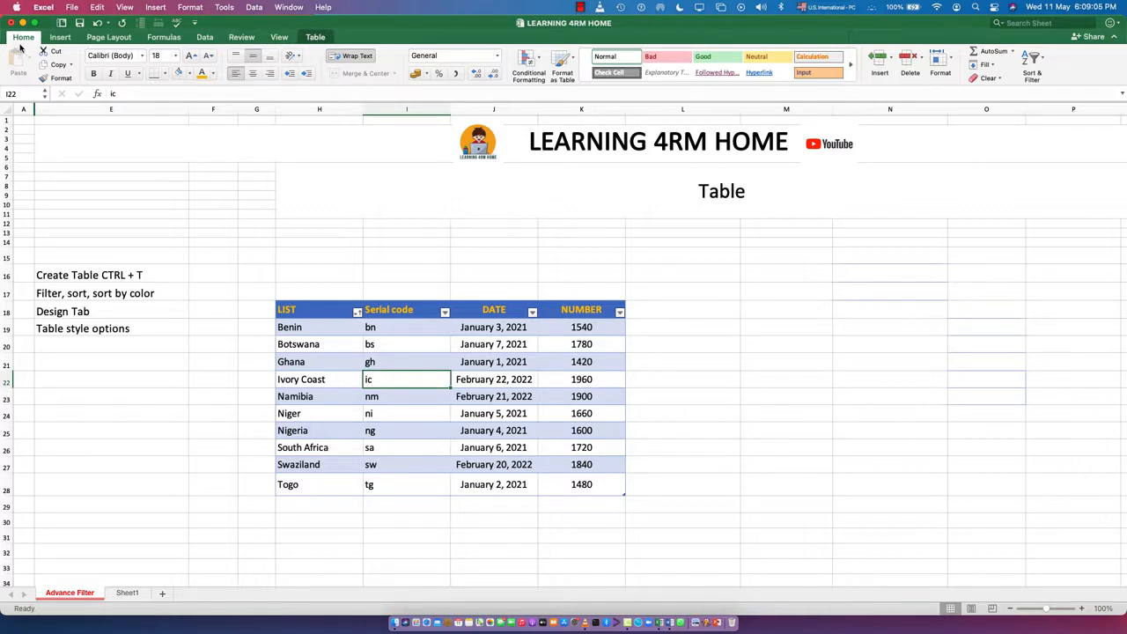
click(315, 38)
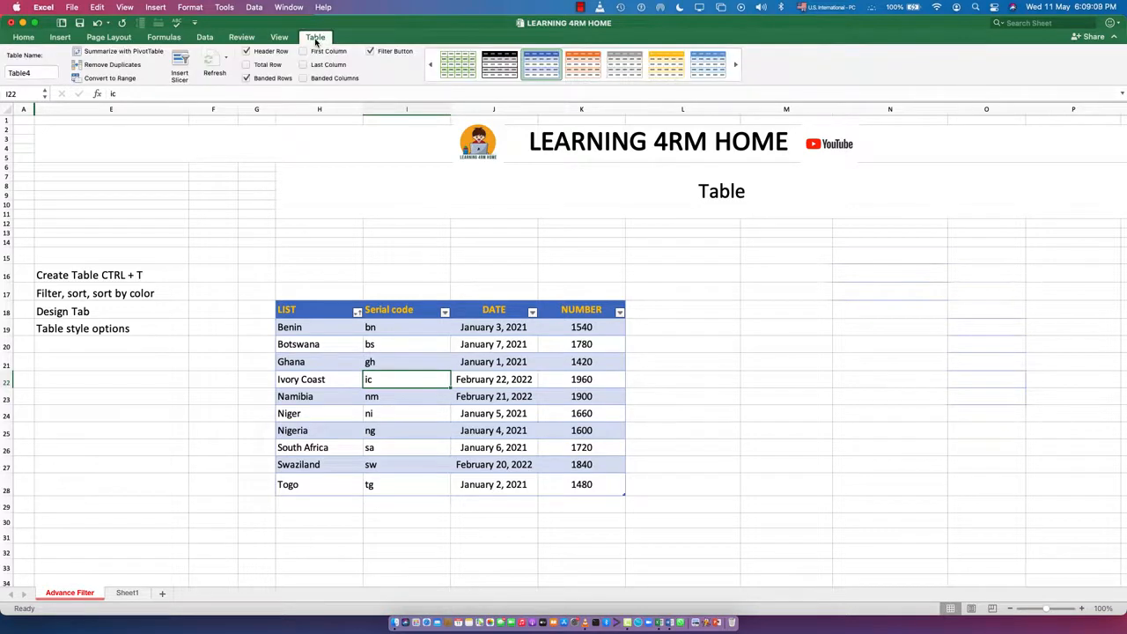
click(371, 52)
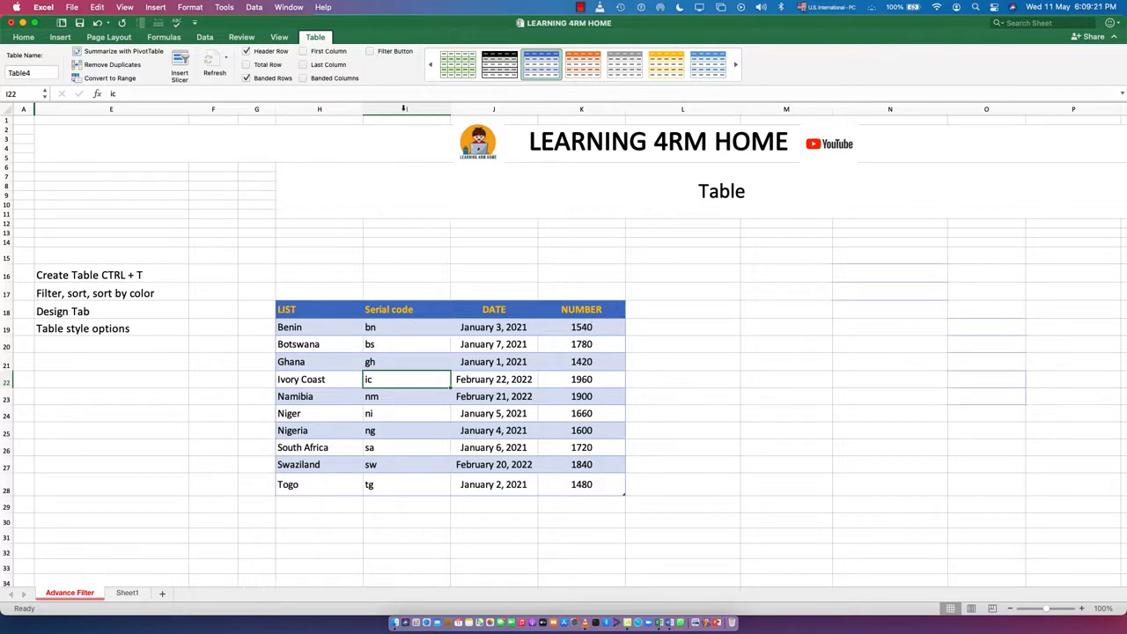
click(371, 52)
View the Serial code column's sort and filter options, and turn the table's header row off and back on.
click(445, 313)
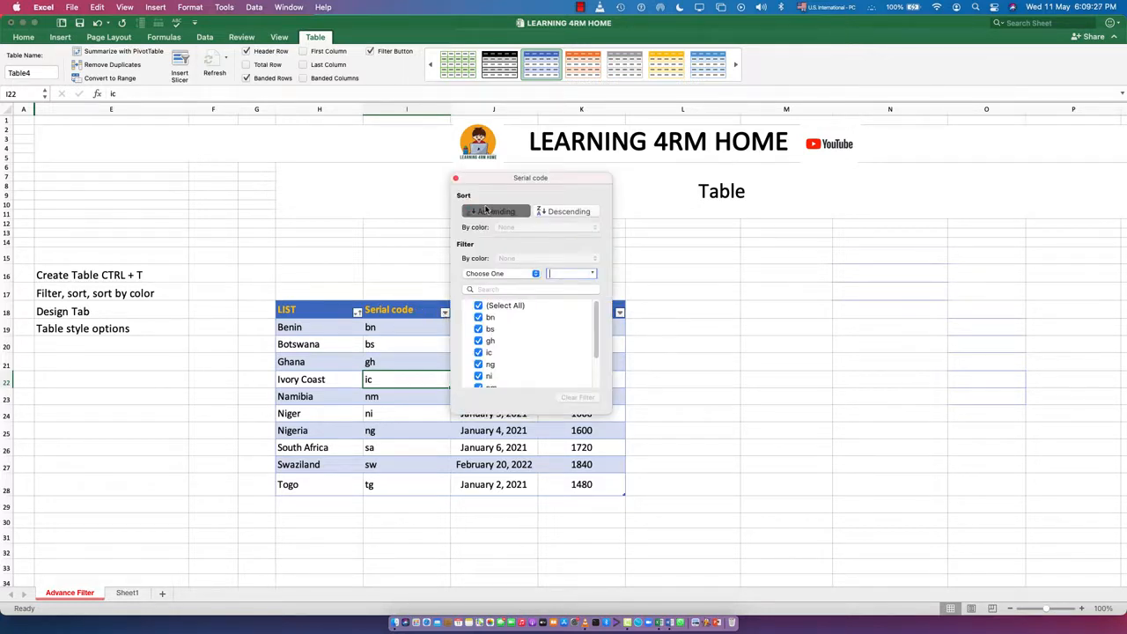
click(359, 232)
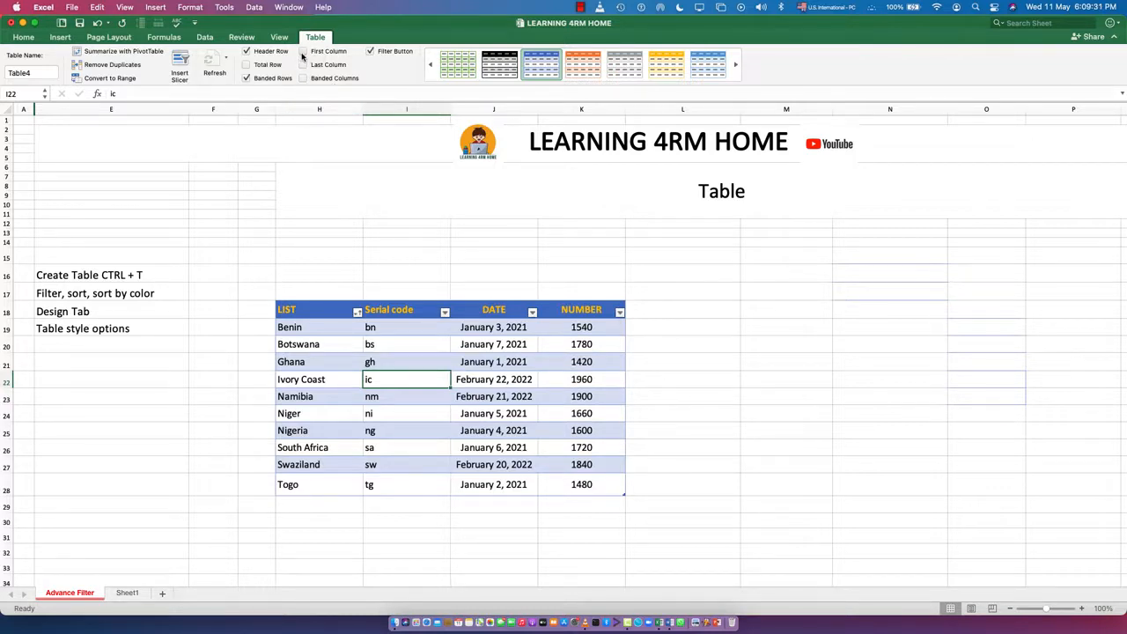
click(245, 52)
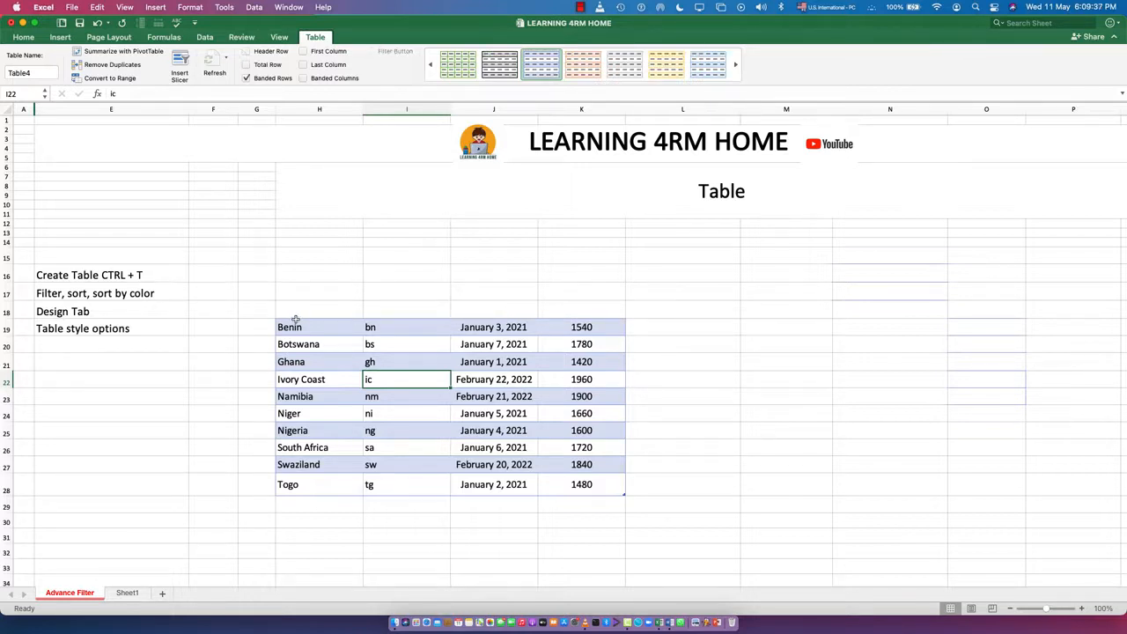
click(275, 53)
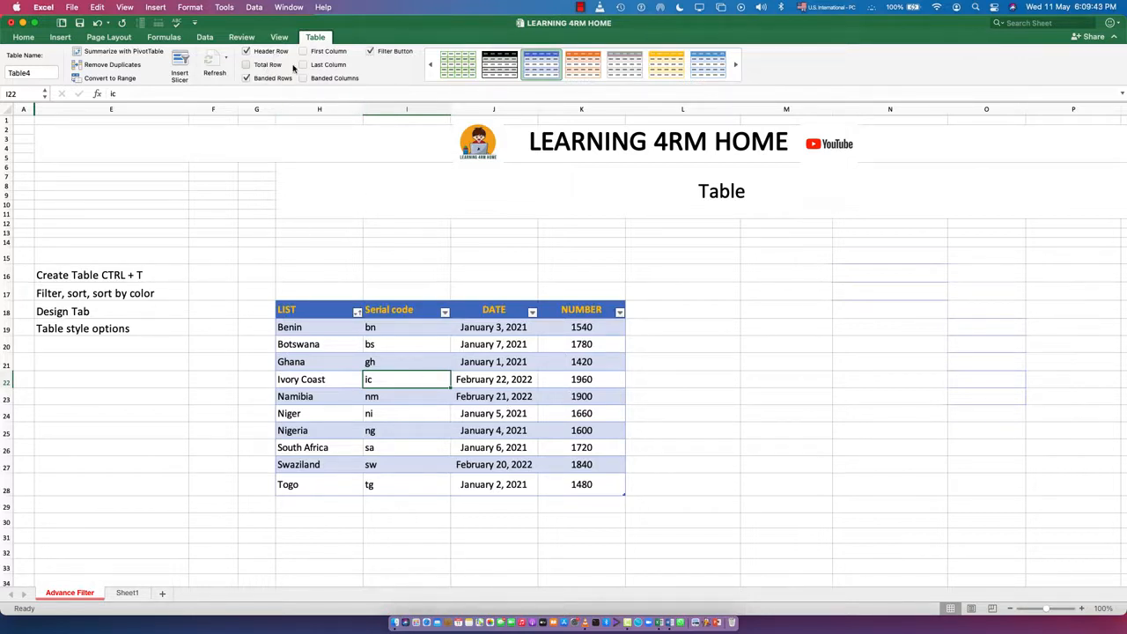
Turn the table's First Column and Last Column emphasis on and back off.
click(332, 52)
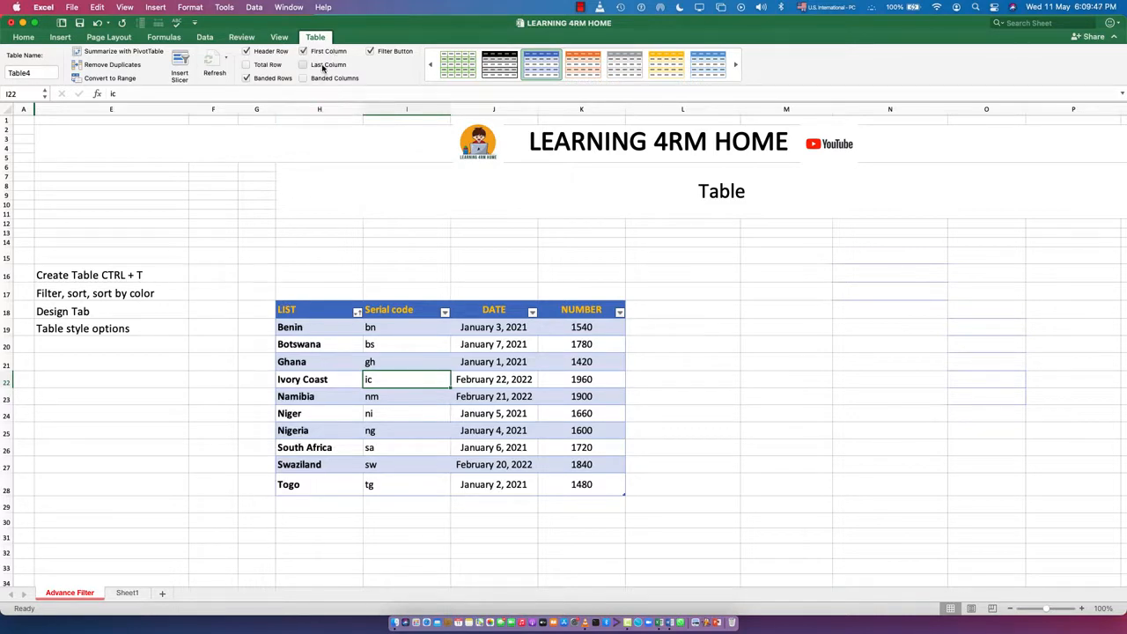
click(323, 68)
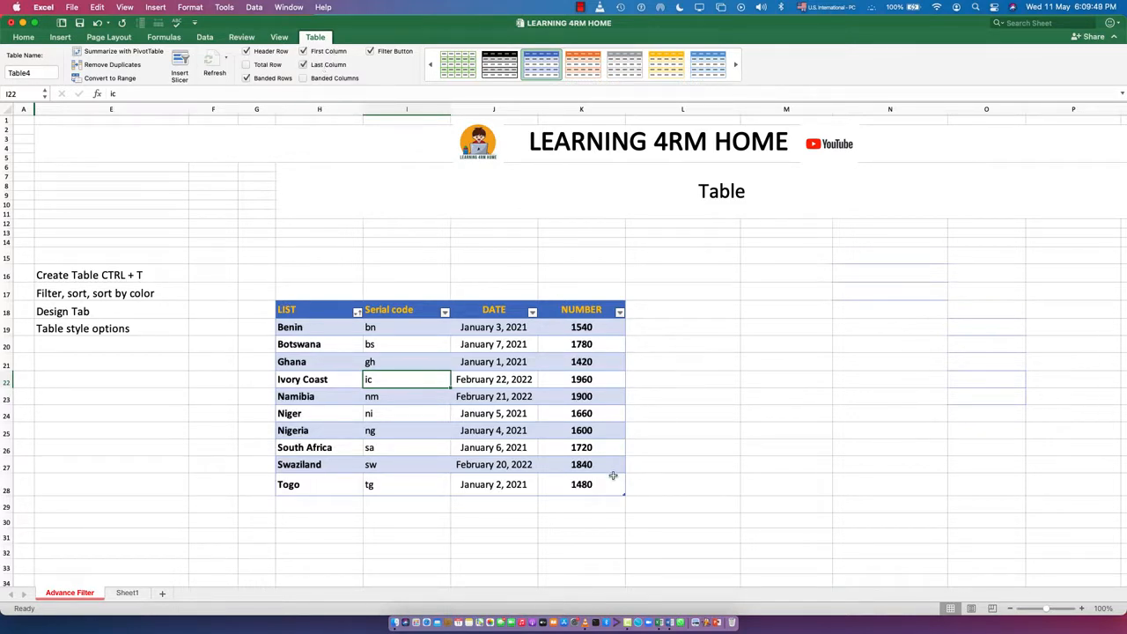
click(322, 53)
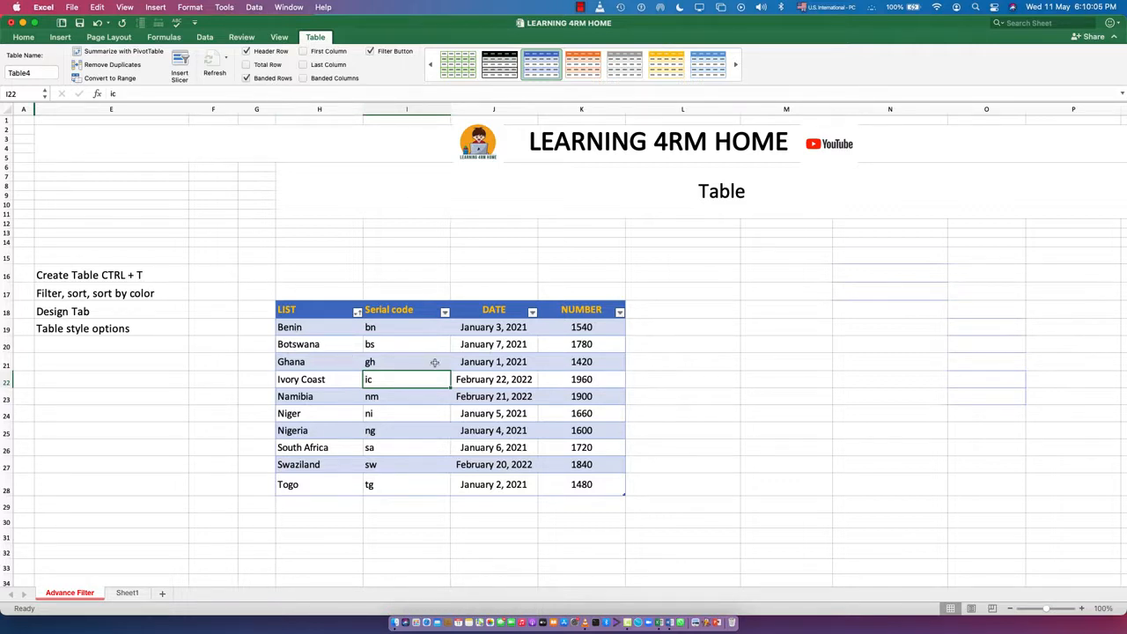
Try the table's banded rows and banded columns in different combinations, and go back to banded rows only.
click(265, 79)
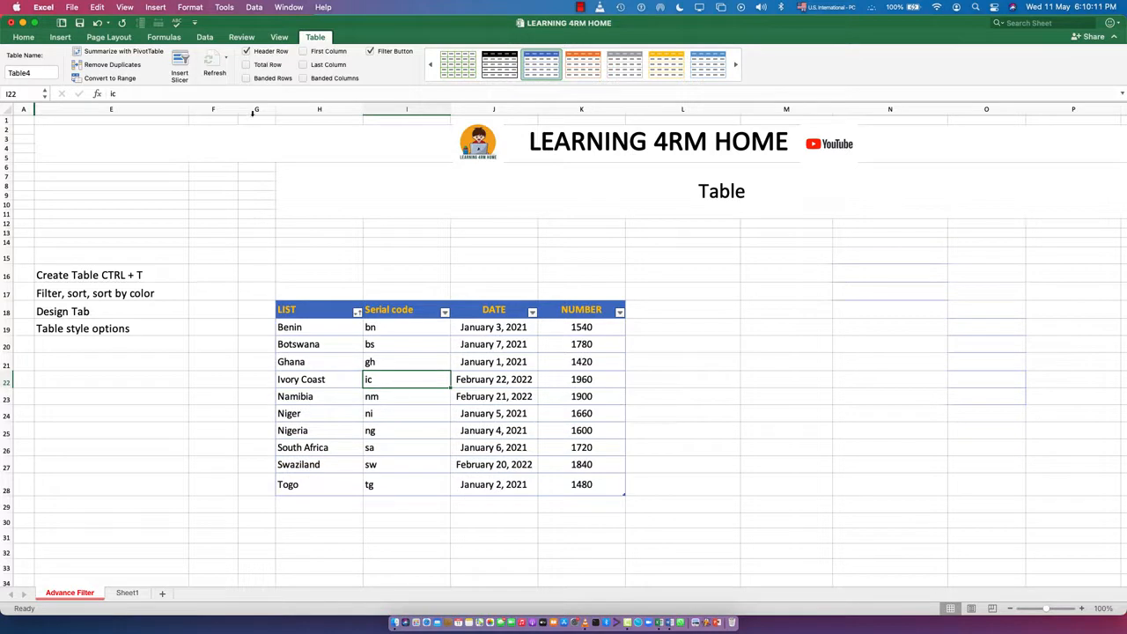
click(261, 80)
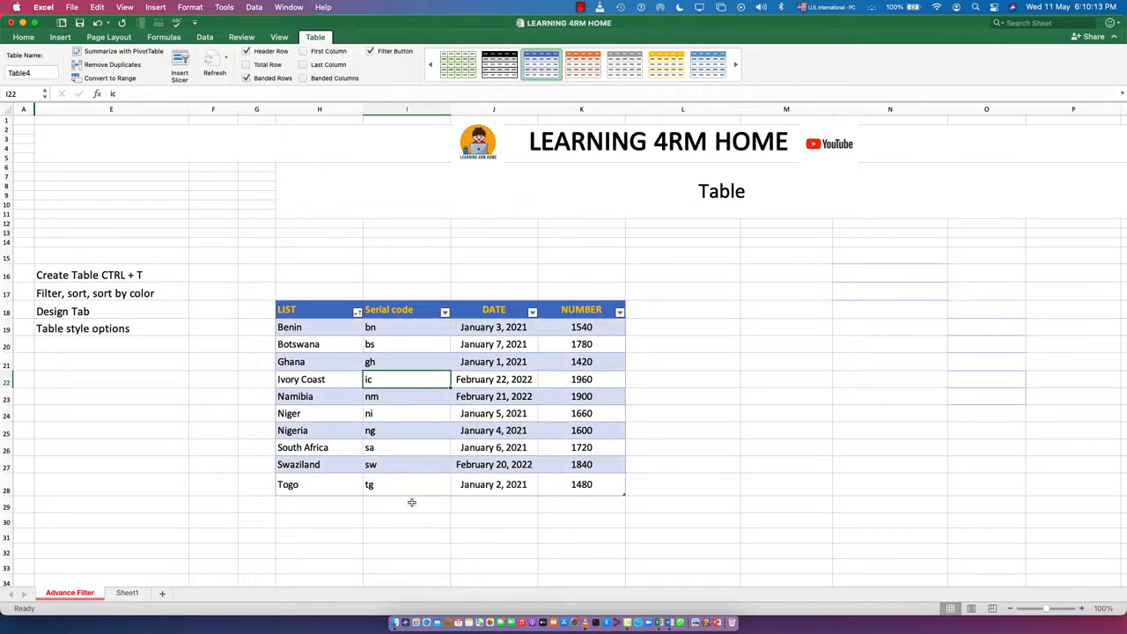
click(316, 80)
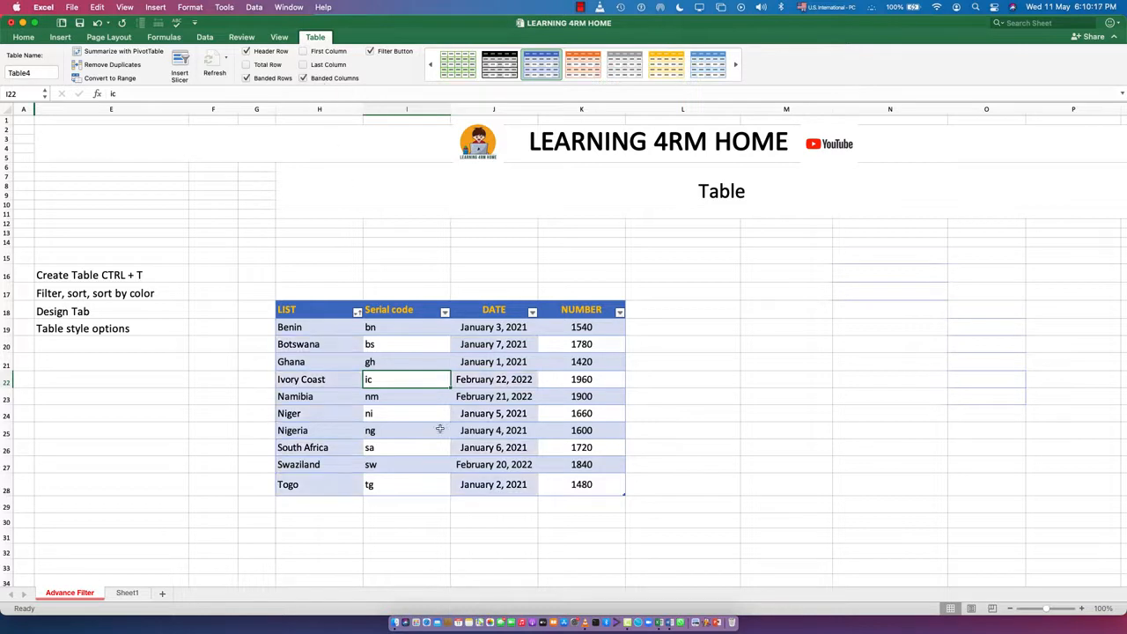
click(266, 79)
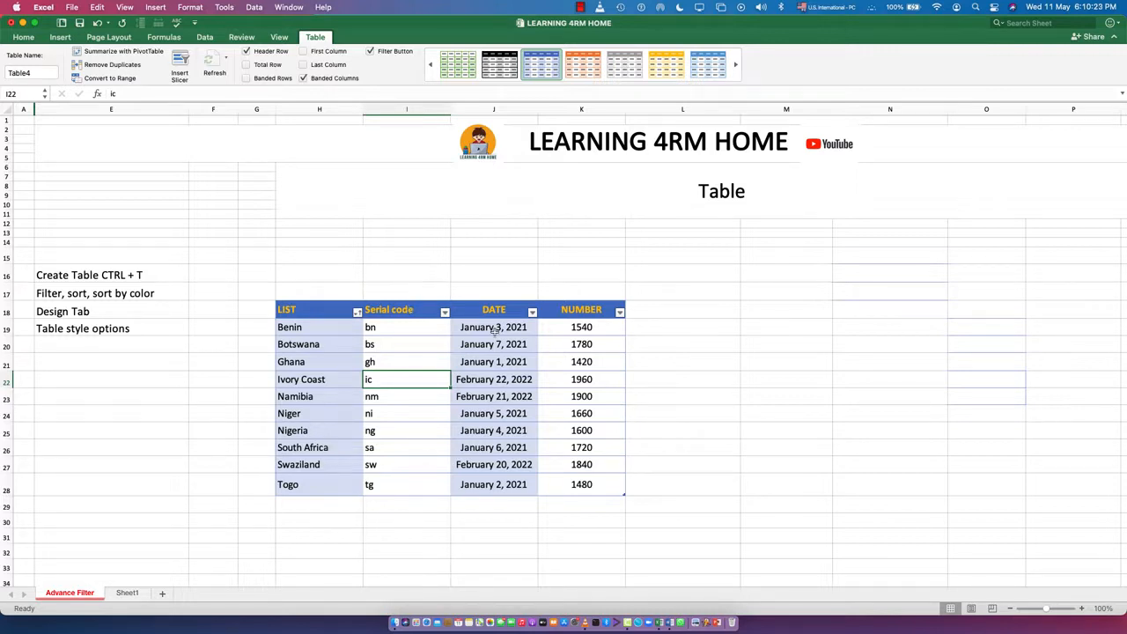
click(315, 79)
click(326, 67)
click(326, 66)
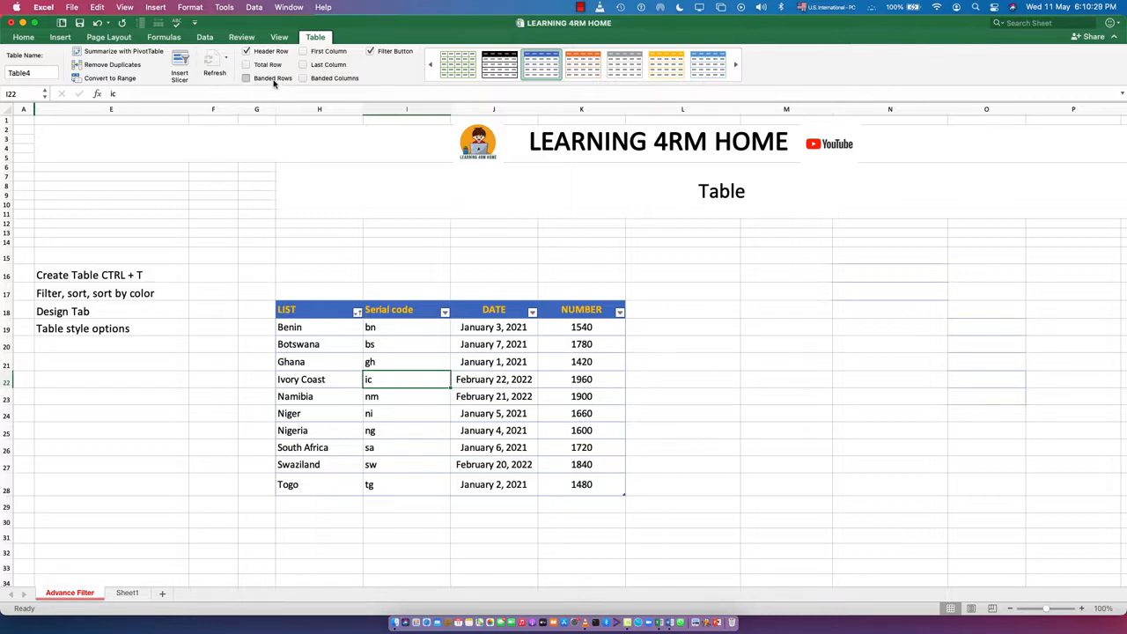
click(247, 78)
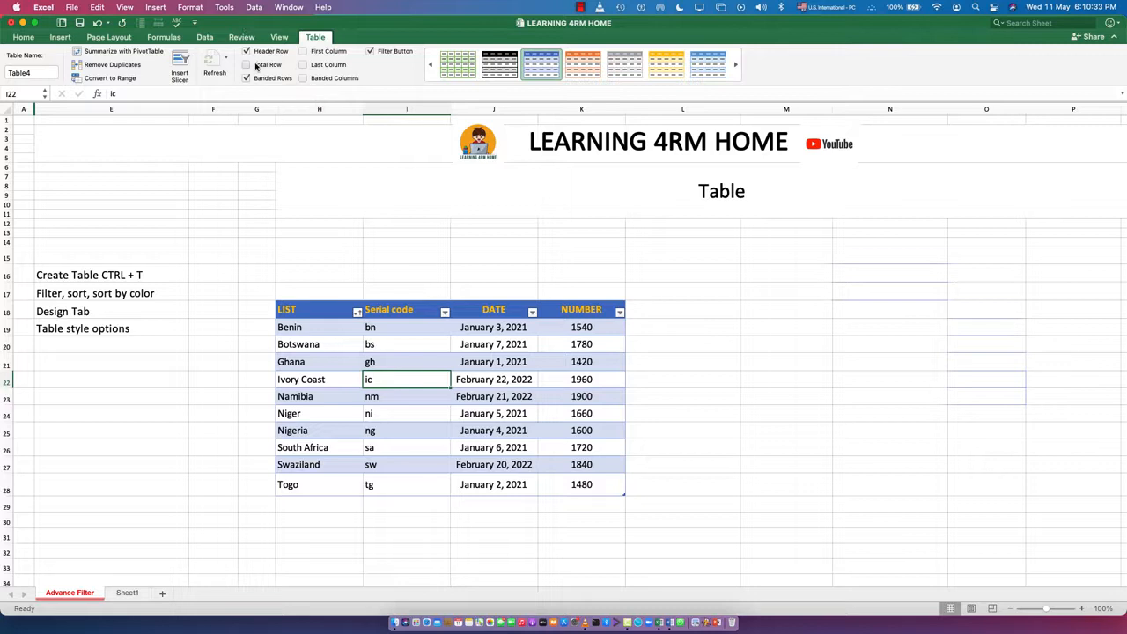
Add a total row to the table and check its sum against the NUMBER values in K19:K28.
click(264, 66)
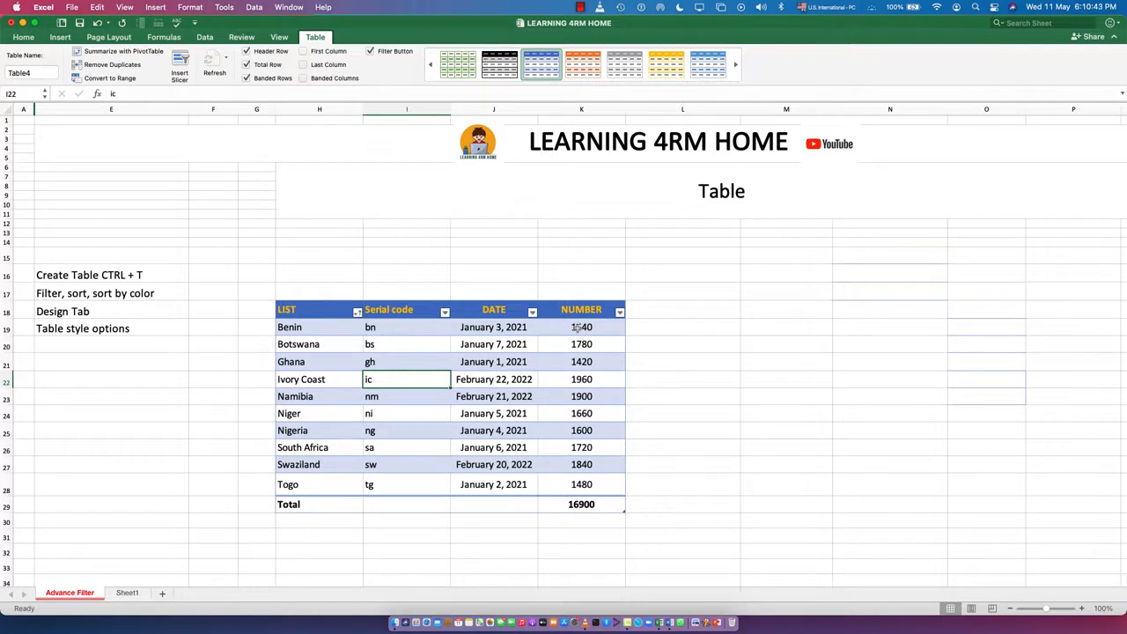
drag(577, 325, 592, 486)
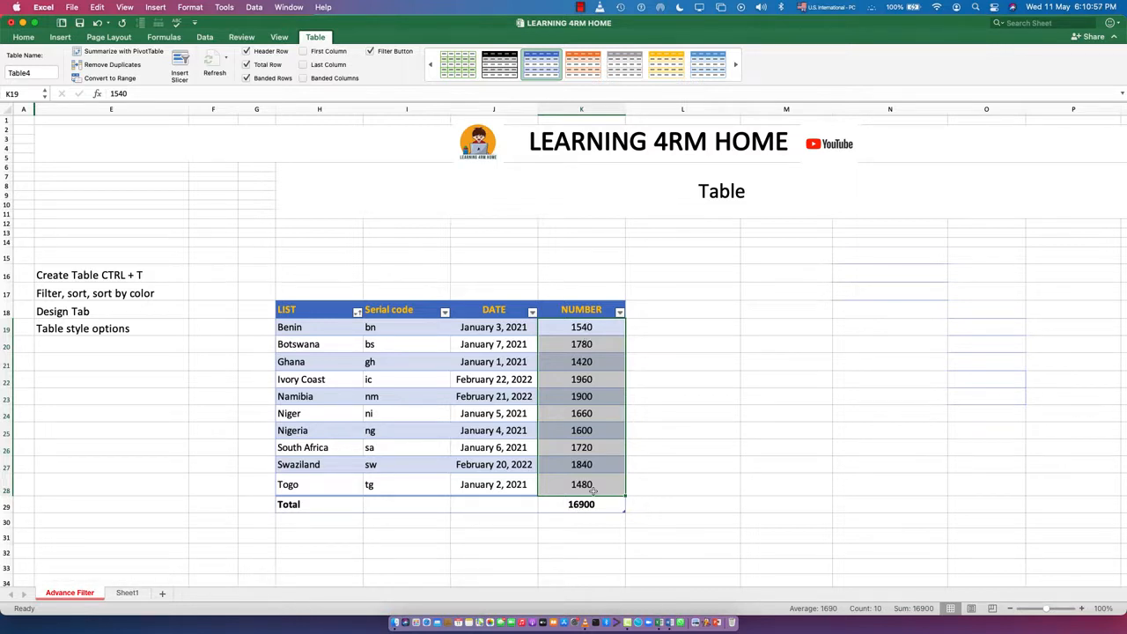
click(588, 520)
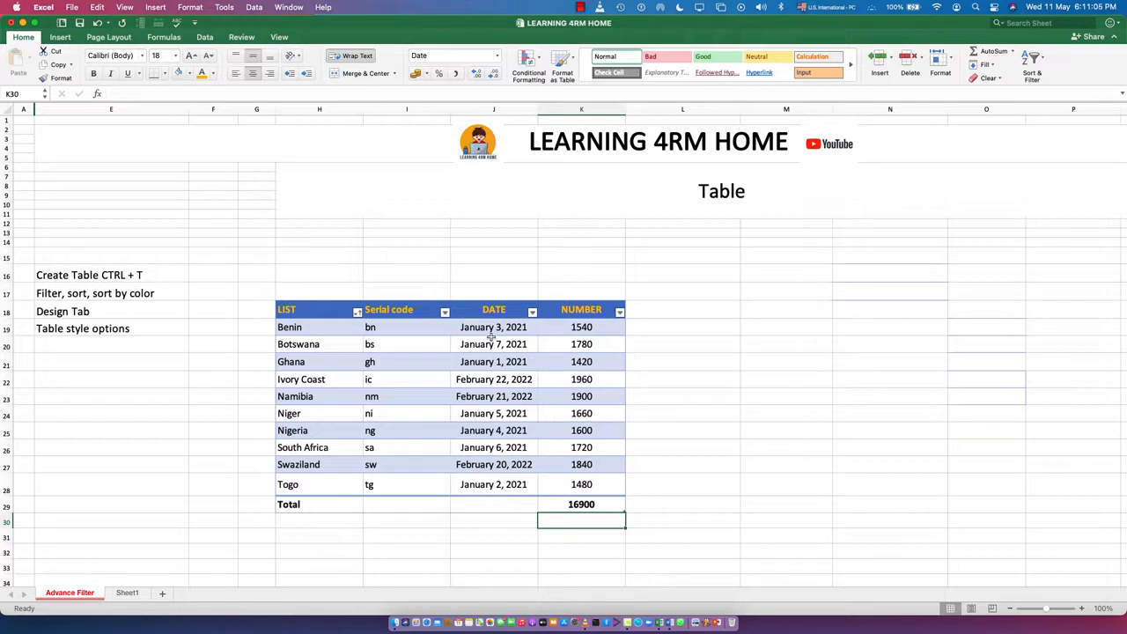
Try Count Numbers, Count, Max, Min and Sum as the DATE column's function in the total row.
click(501, 504)
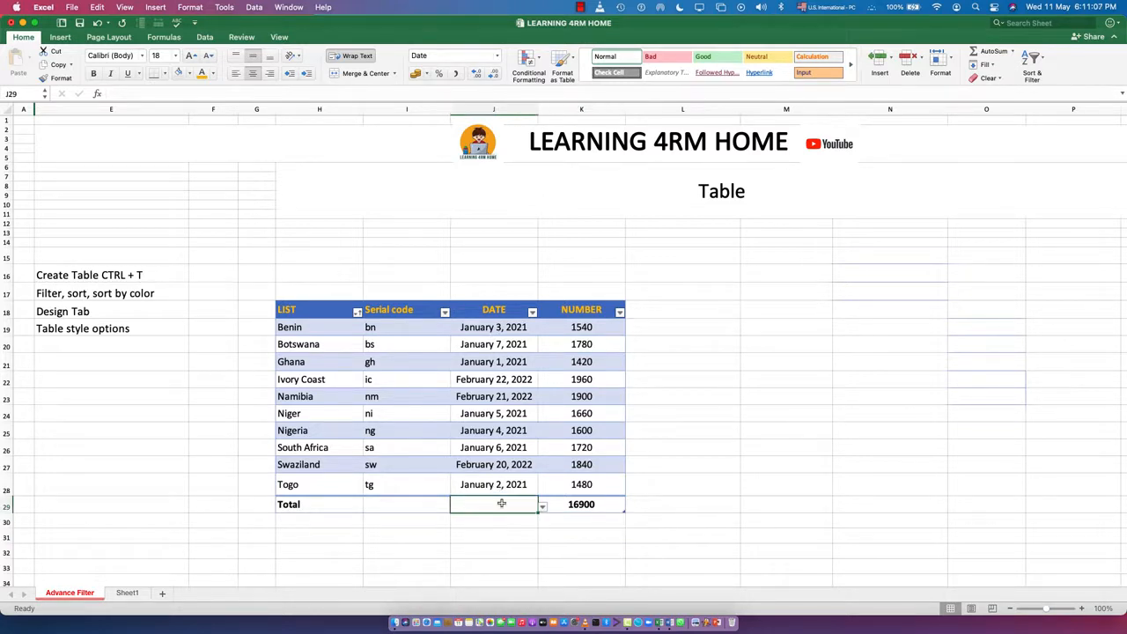
click(543, 508)
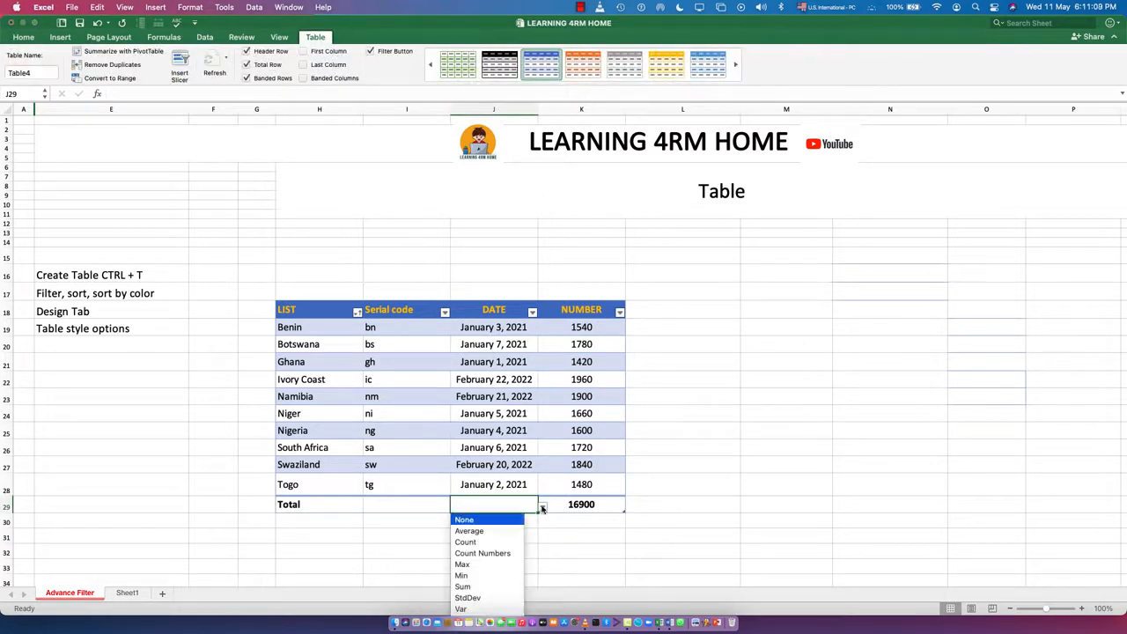
click(493, 554)
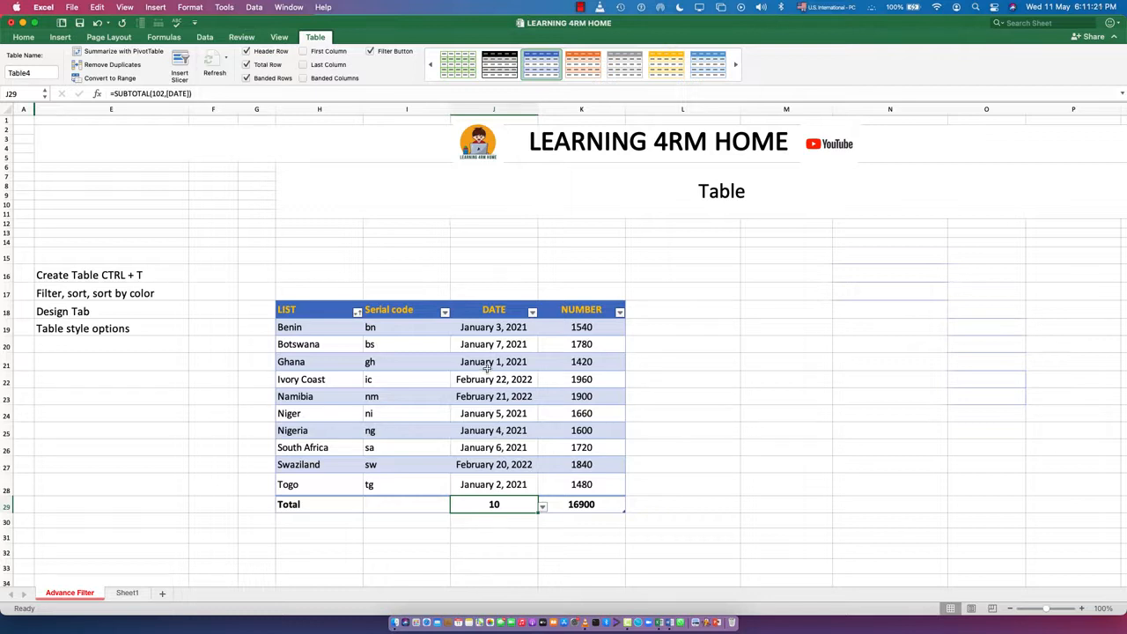
click(543, 507)
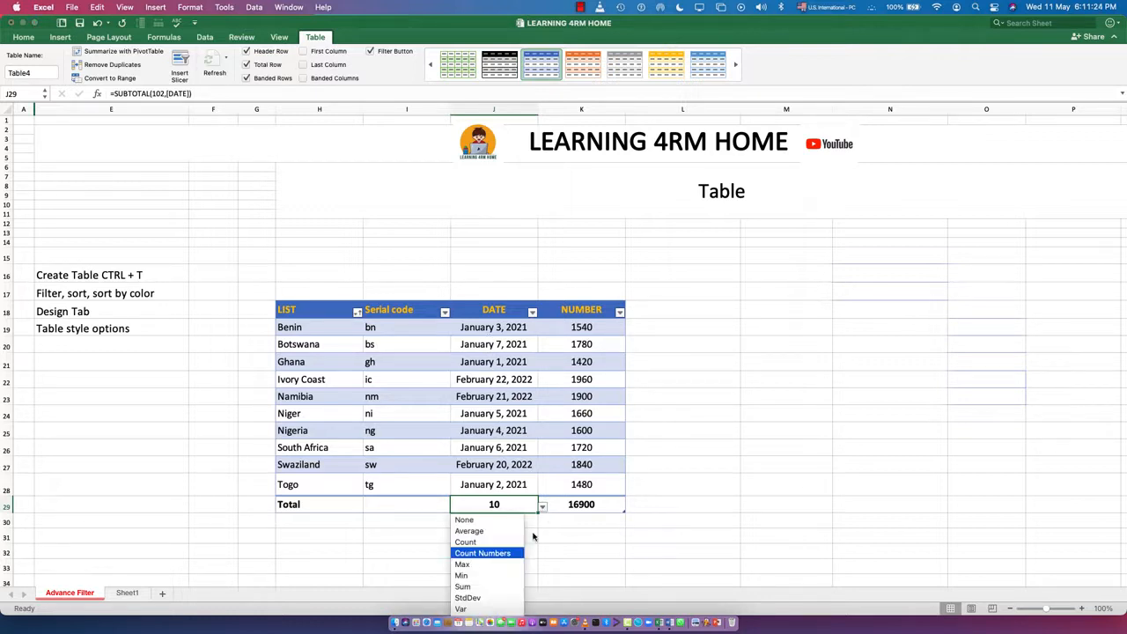
click(479, 542)
click(542, 507)
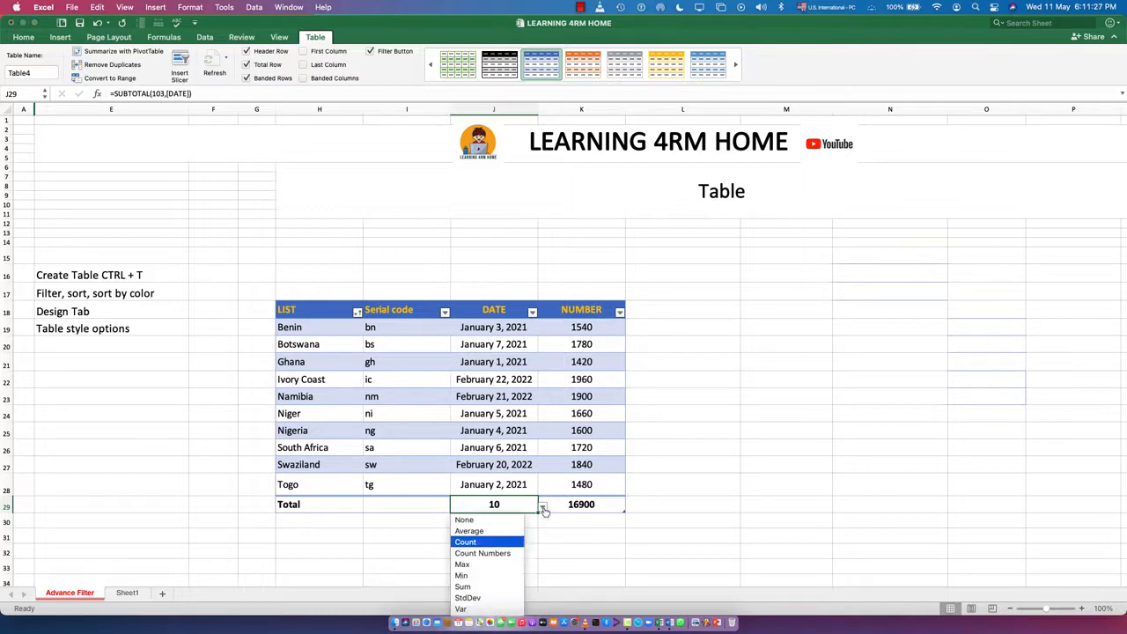
click(475, 564)
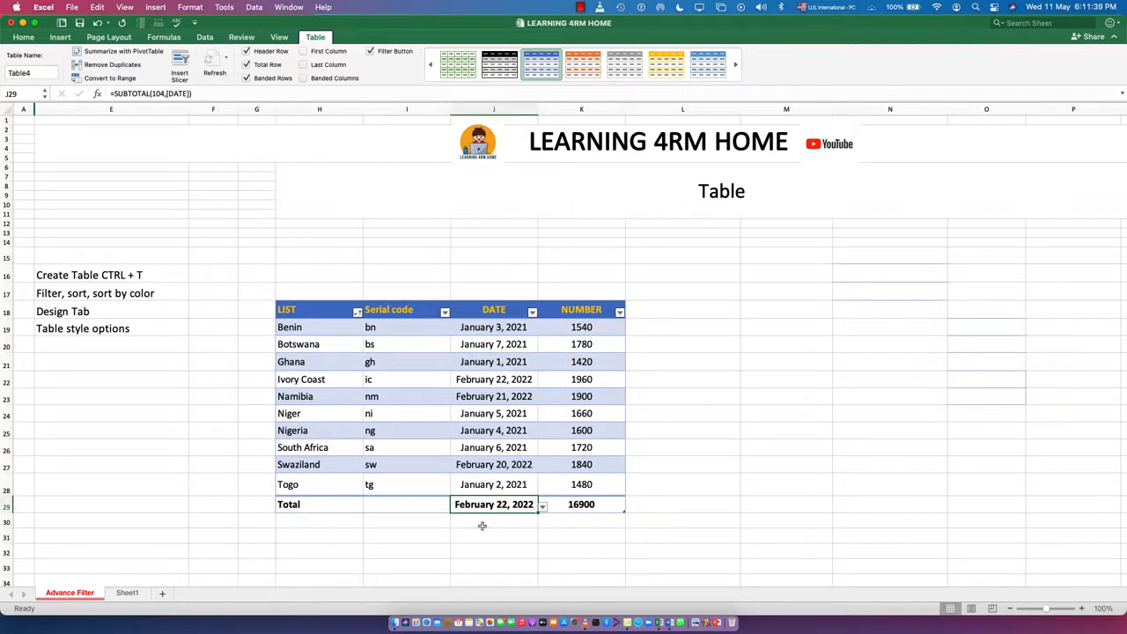
click(543, 507)
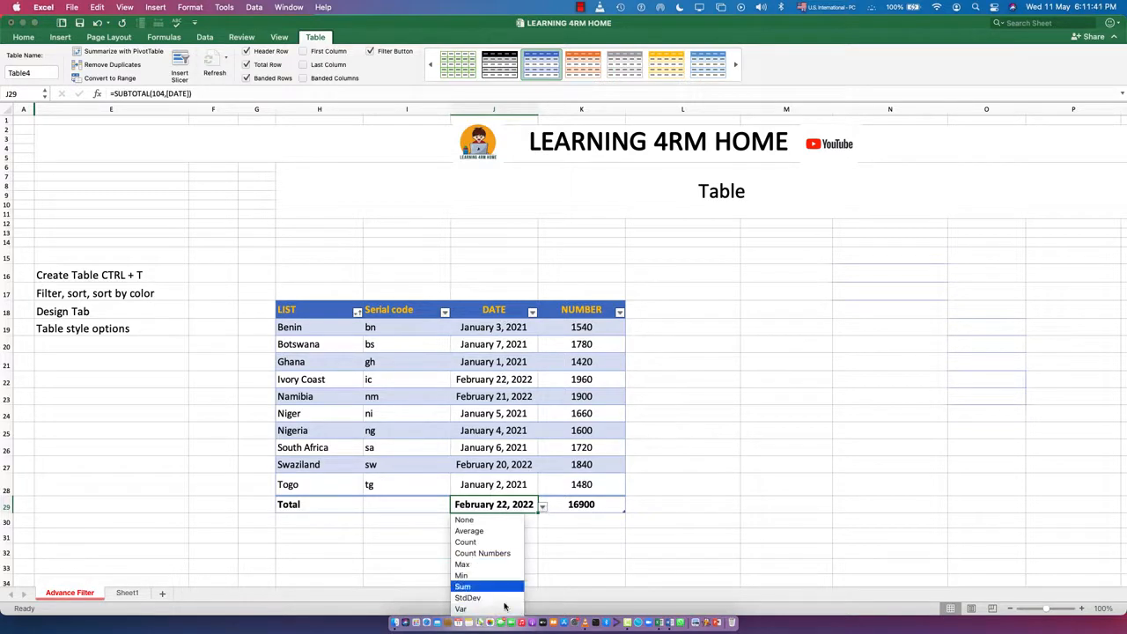
click(461, 575)
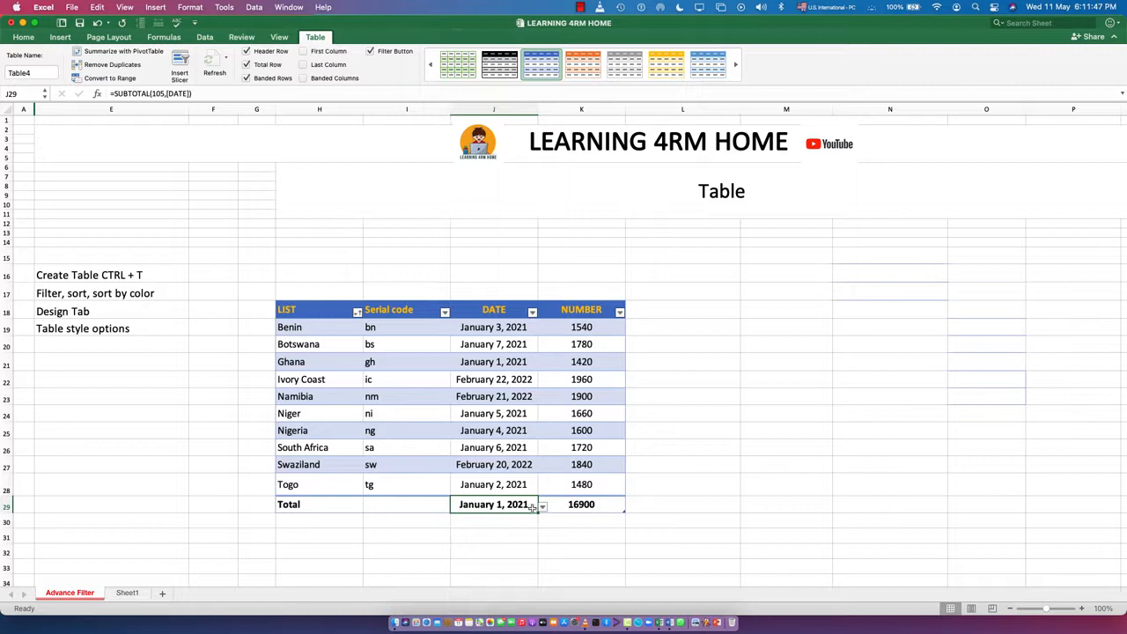
click(543, 508)
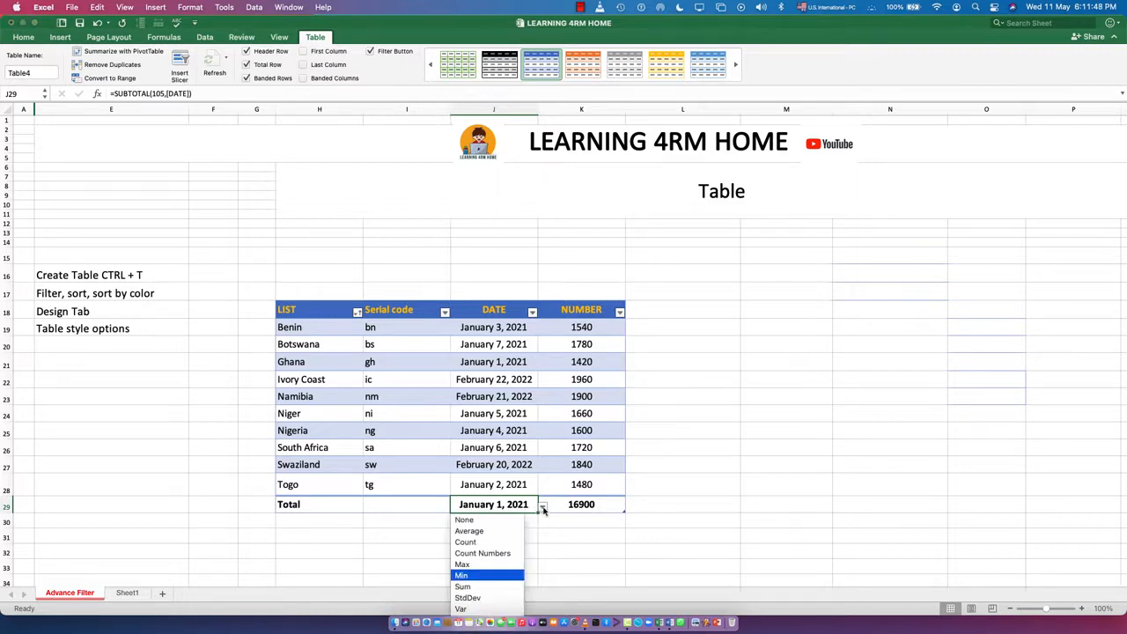
click(464, 587)
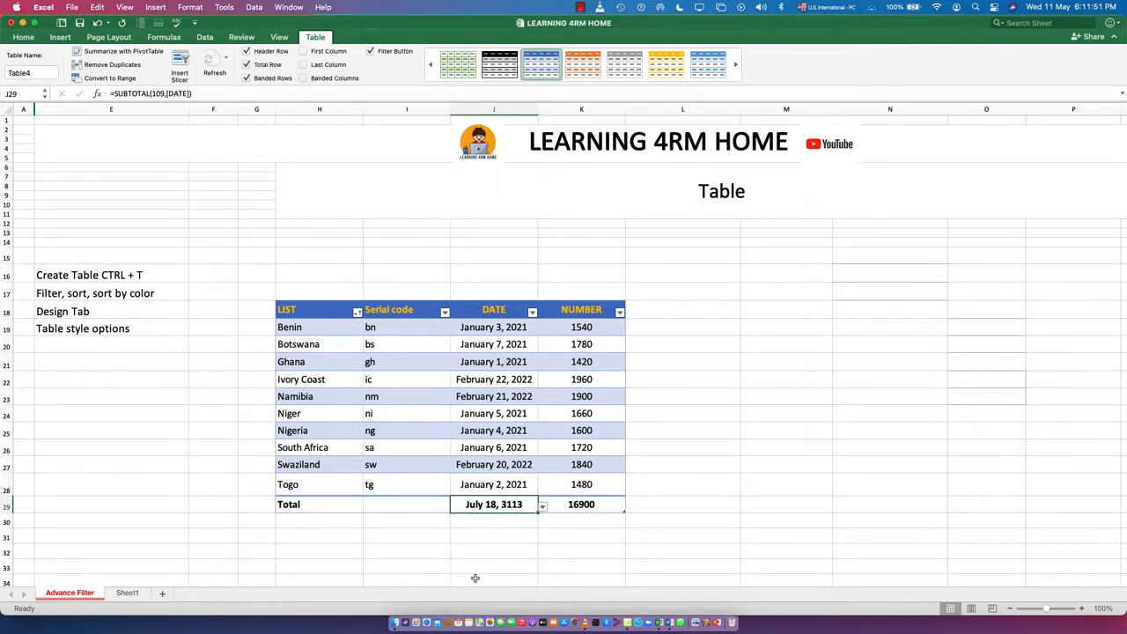
Set the DATE column's total to Count, and try Average before setting the NUMBER column's total to Min.
click(542, 508)
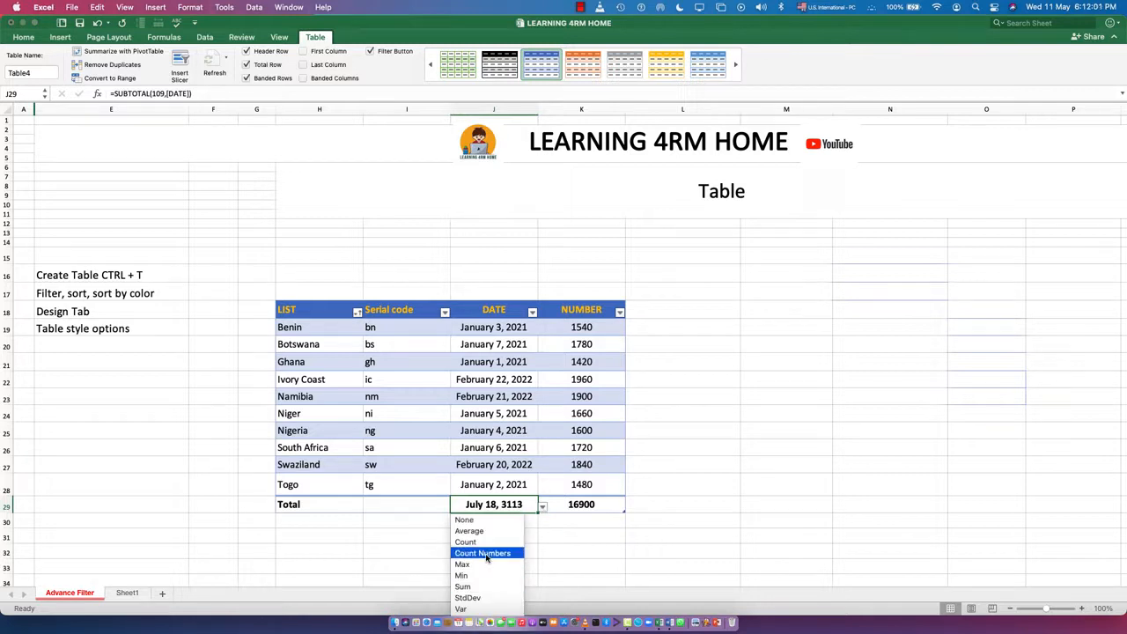
click(488, 541)
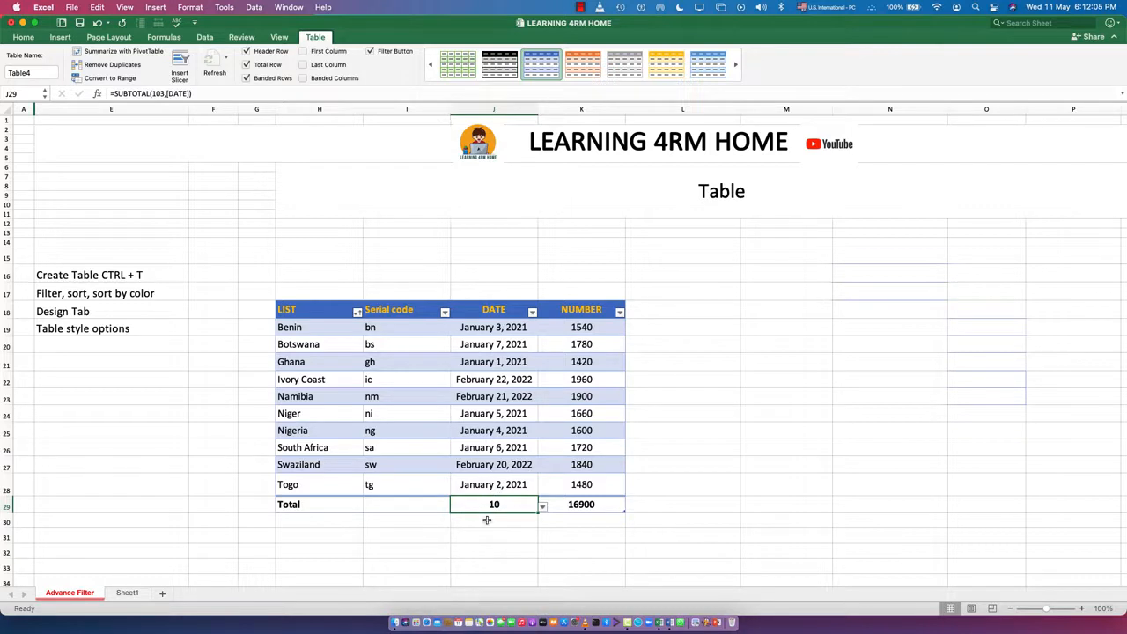
click(615, 506)
click(629, 508)
click(555, 530)
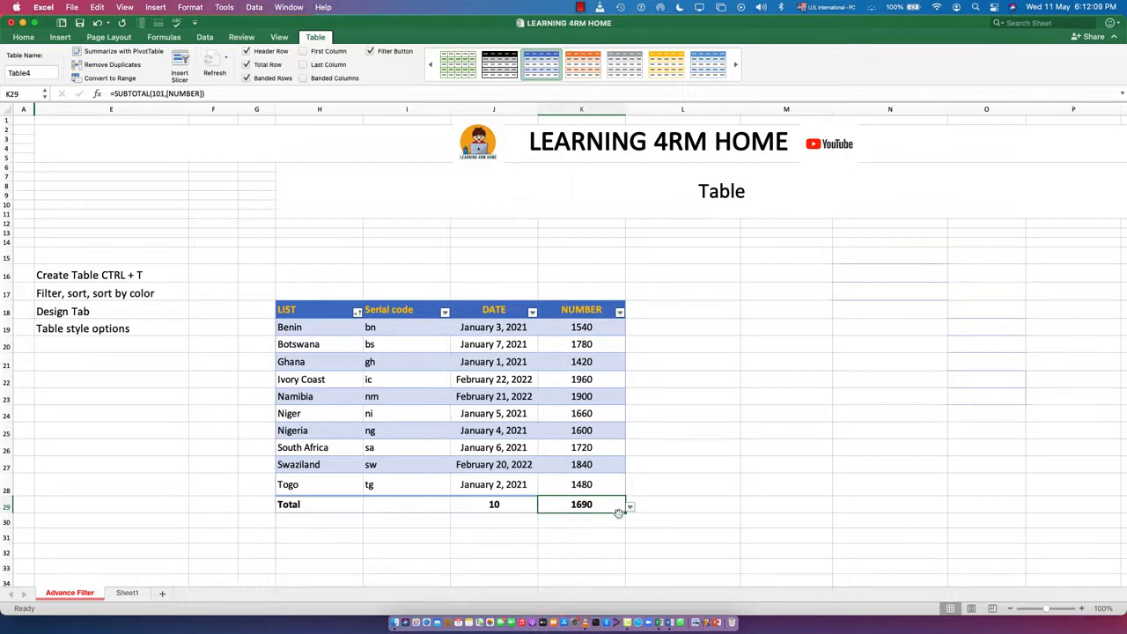
click(630, 508)
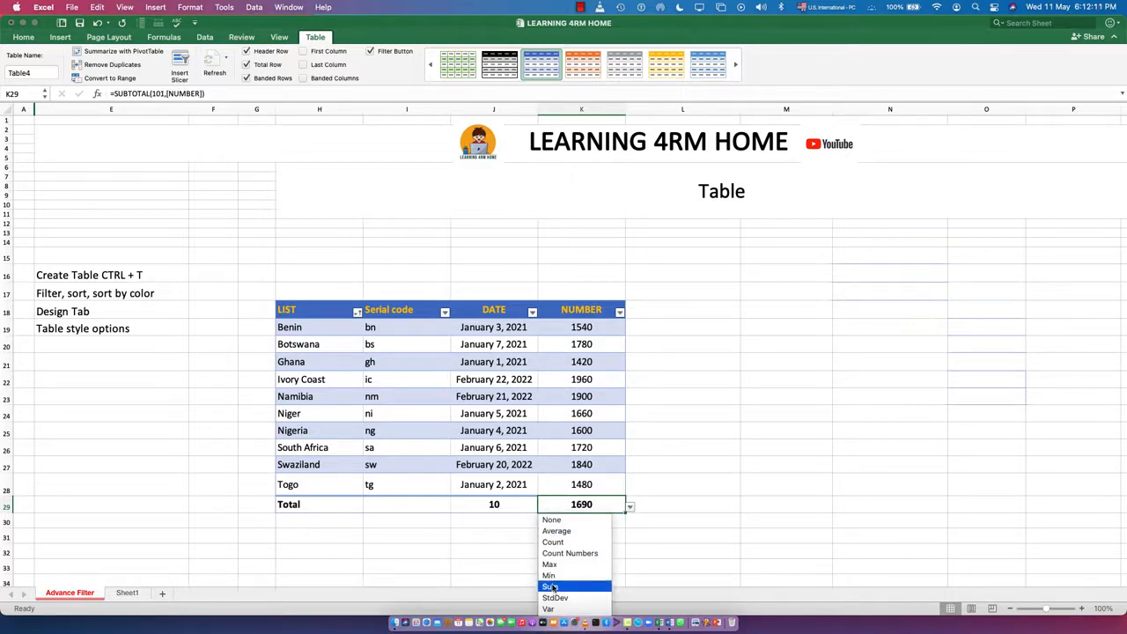
click(554, 576)
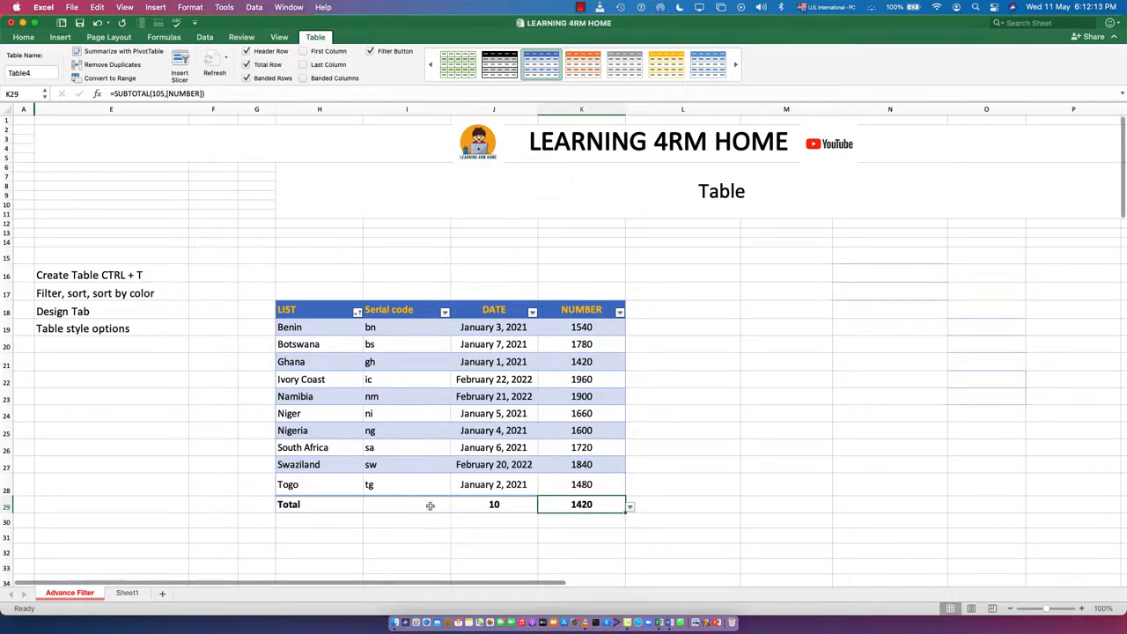
Set the Serial code column's function in the total row to Count.
click(388, 504)
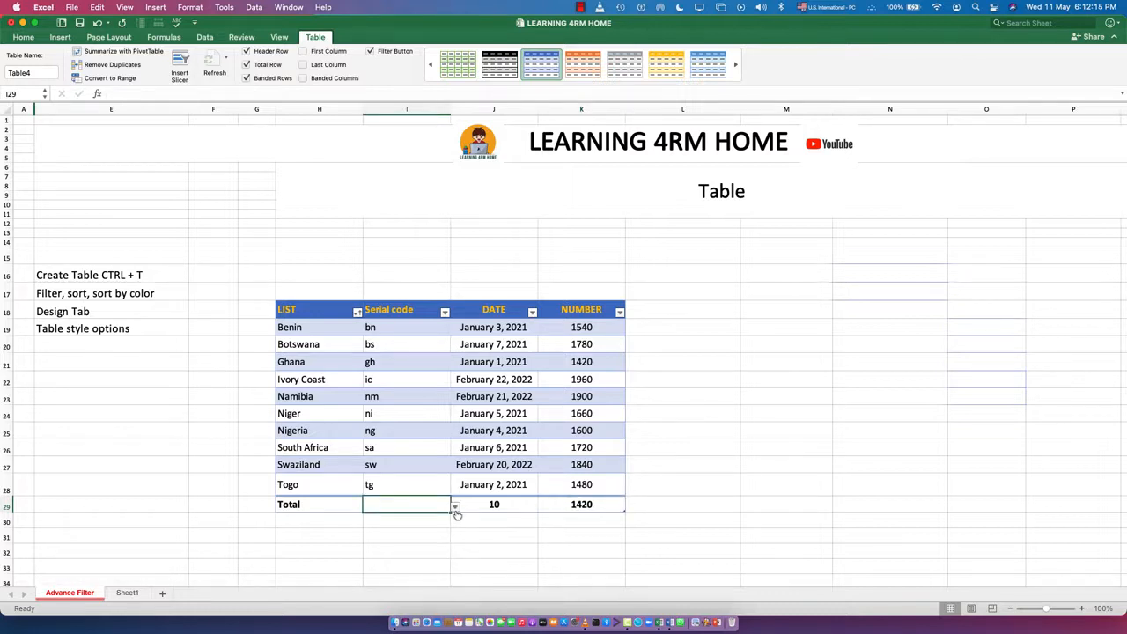
click(454, 508)
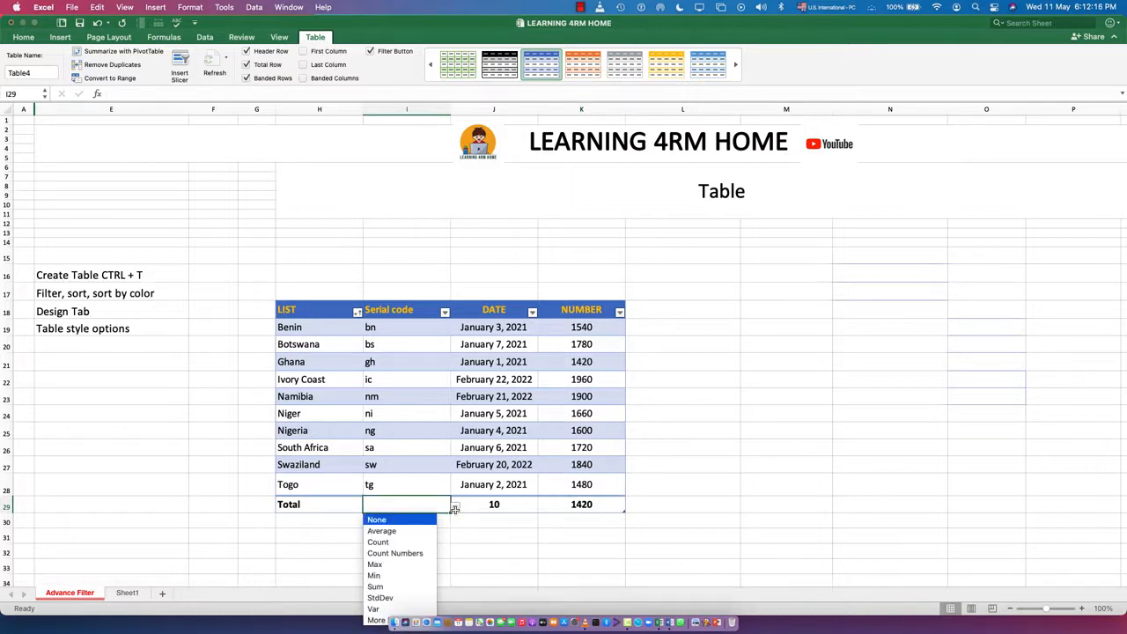
click(378, 542)
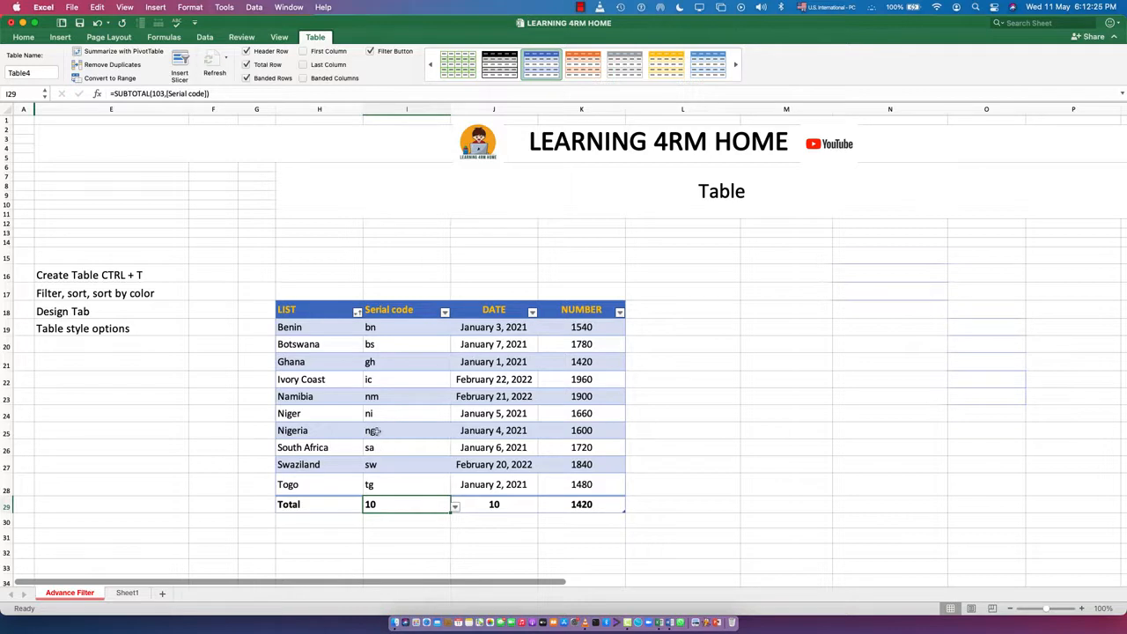
Apply the Dark table style with an orange header and light blue banded rows to the country table.
click(60, 328)
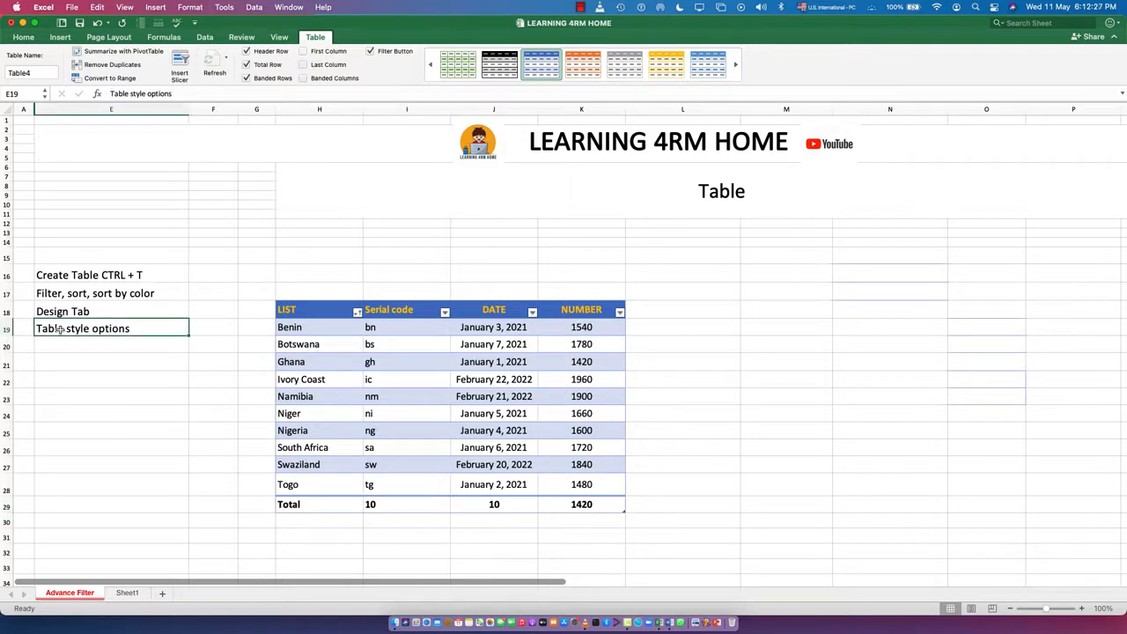
click(395, 411)
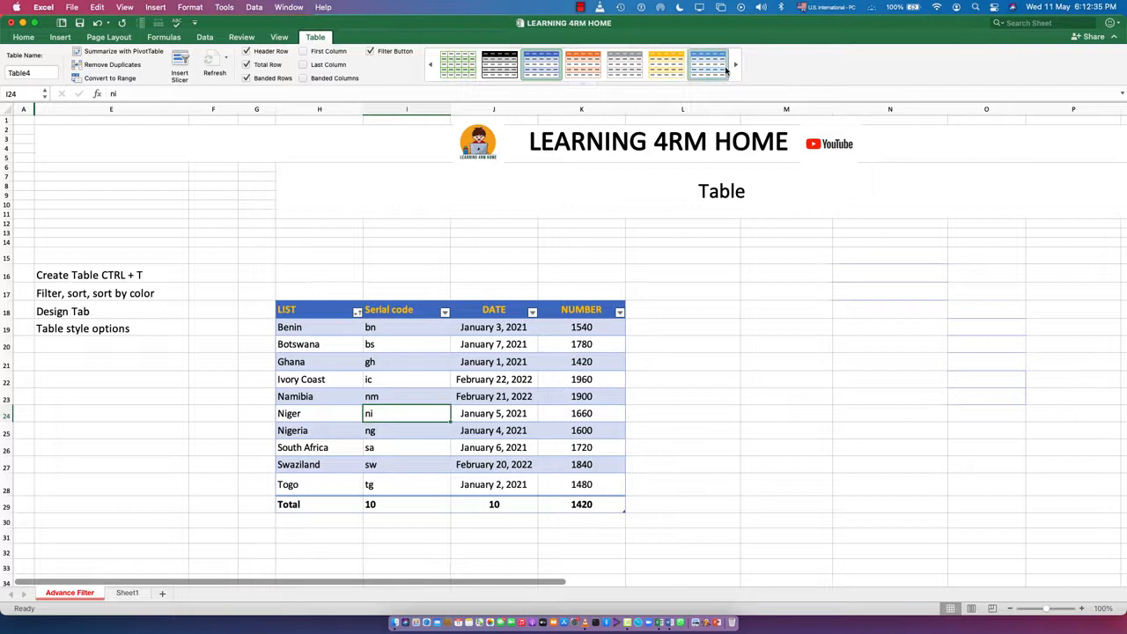
click(581, 83)
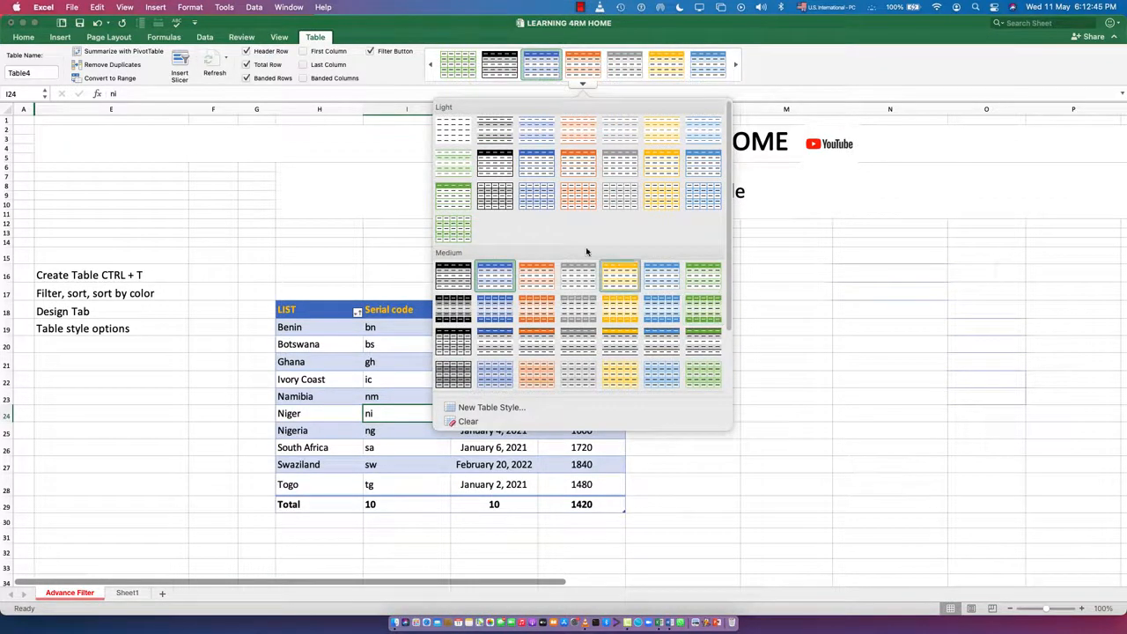
scroll(528, 281, down, 3)
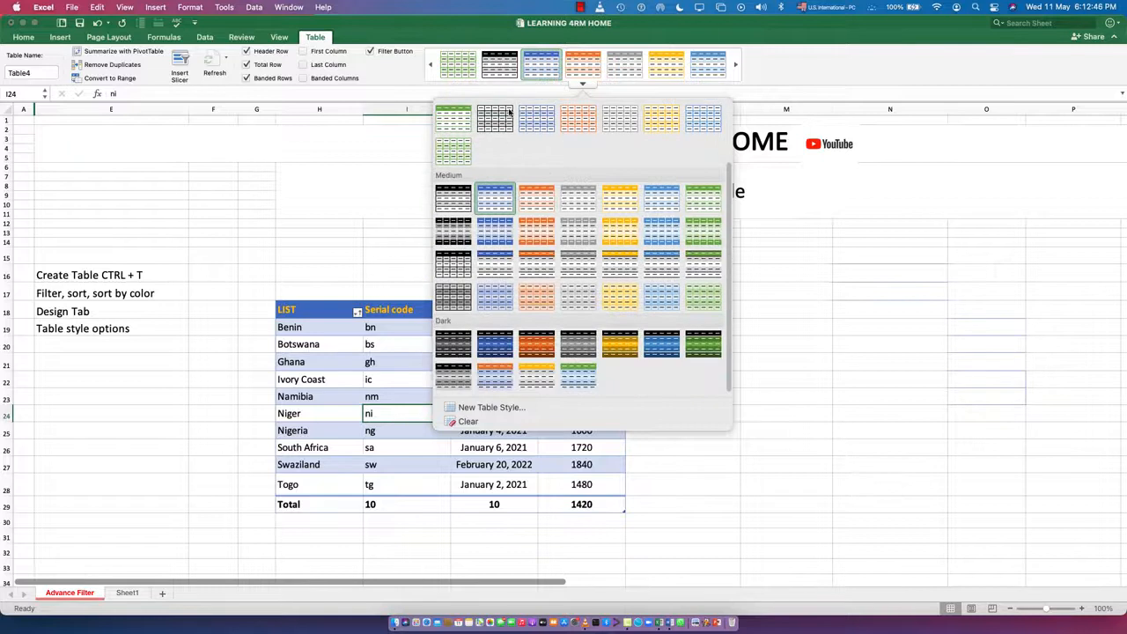
click(500, 372)
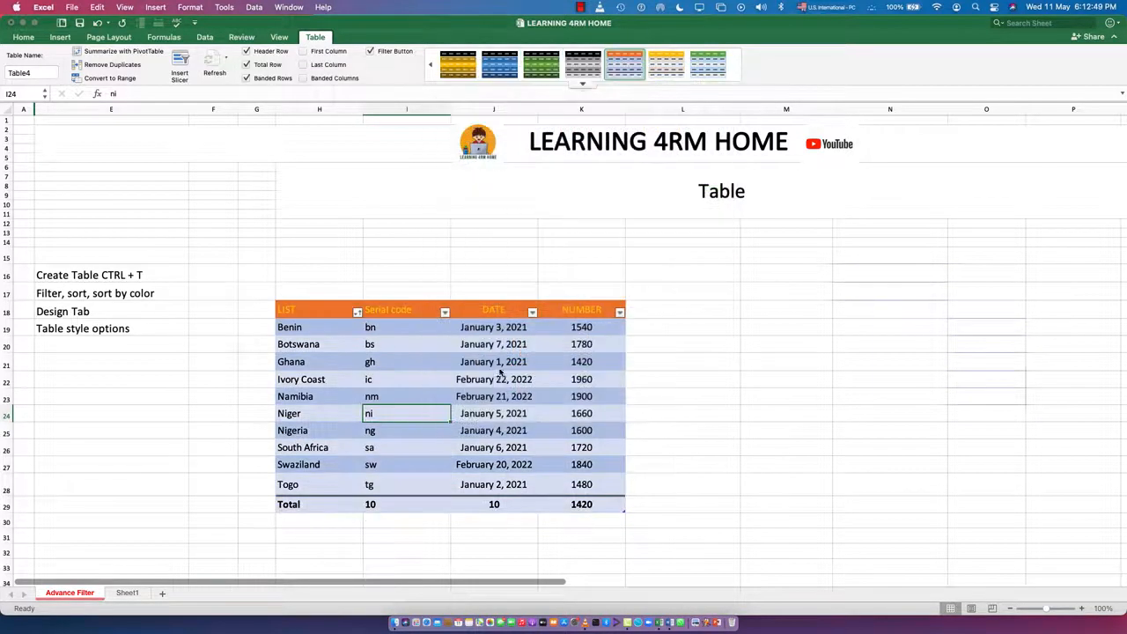
Try the green and lighter blue Dark table styles, and apply the deep blue Dark style with a black header to the table.
click(535, 70)
click(499, 74)
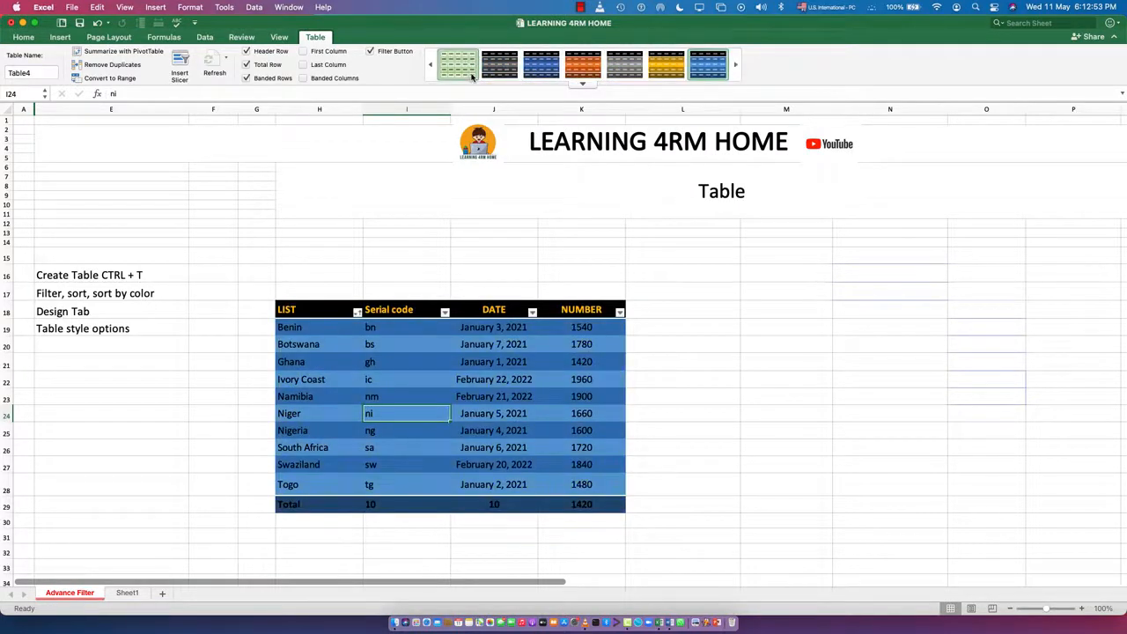
click(470, 76)
click(700, 70)
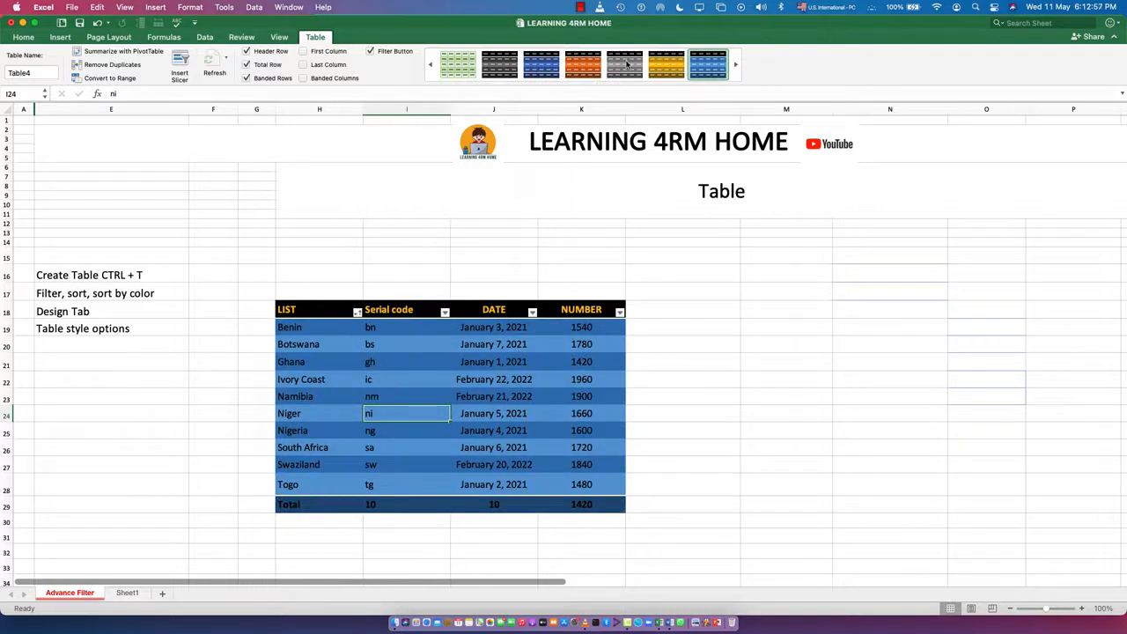
click(541, 66)
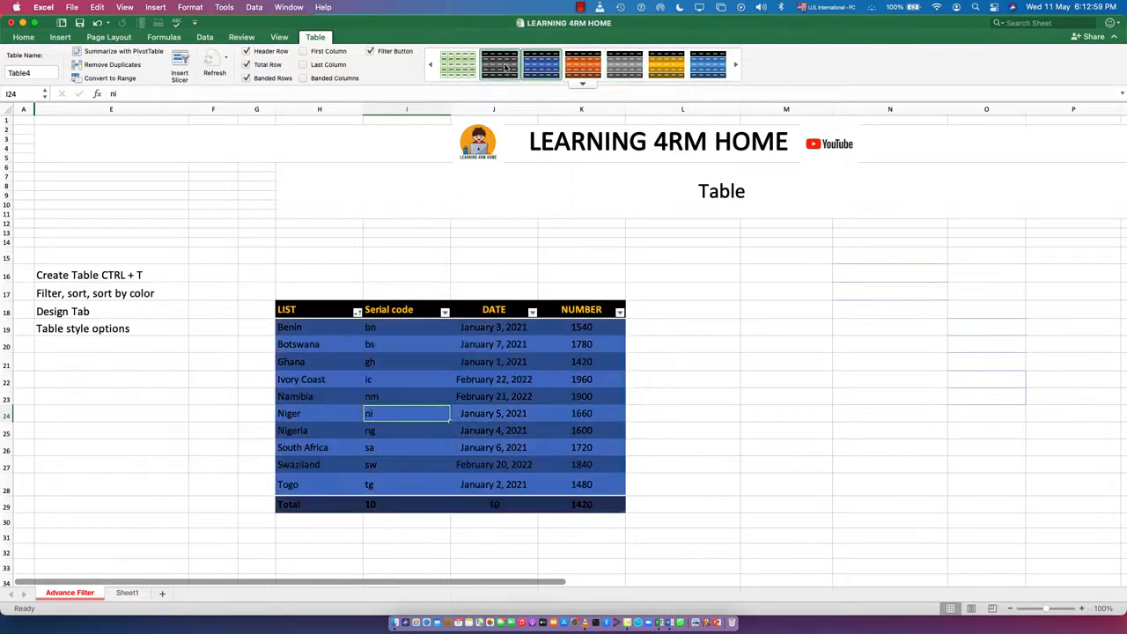